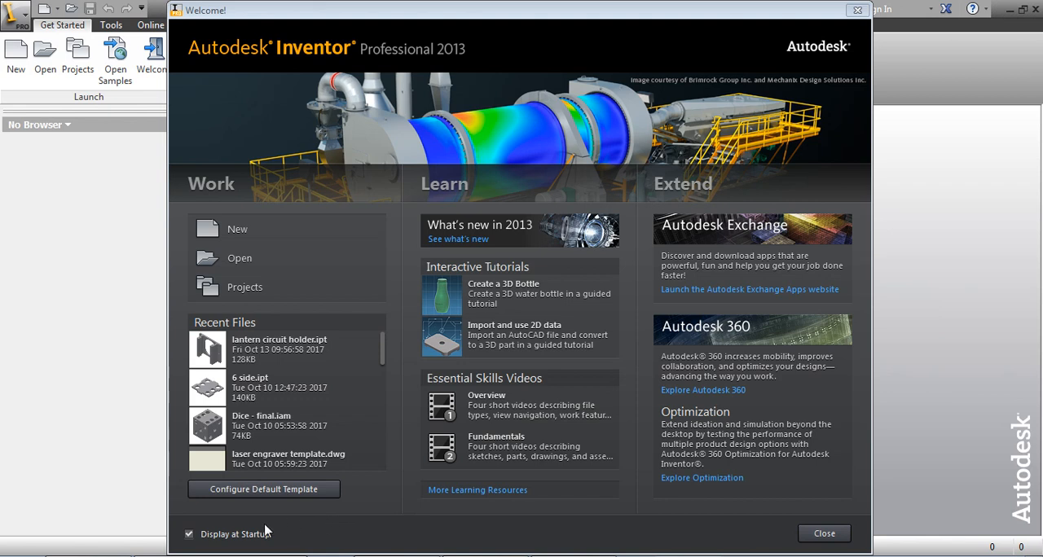
Step: Turn off displaying the Welcome window at startup and close it
{"action": "left_click", "coordinate": [188, 536]}
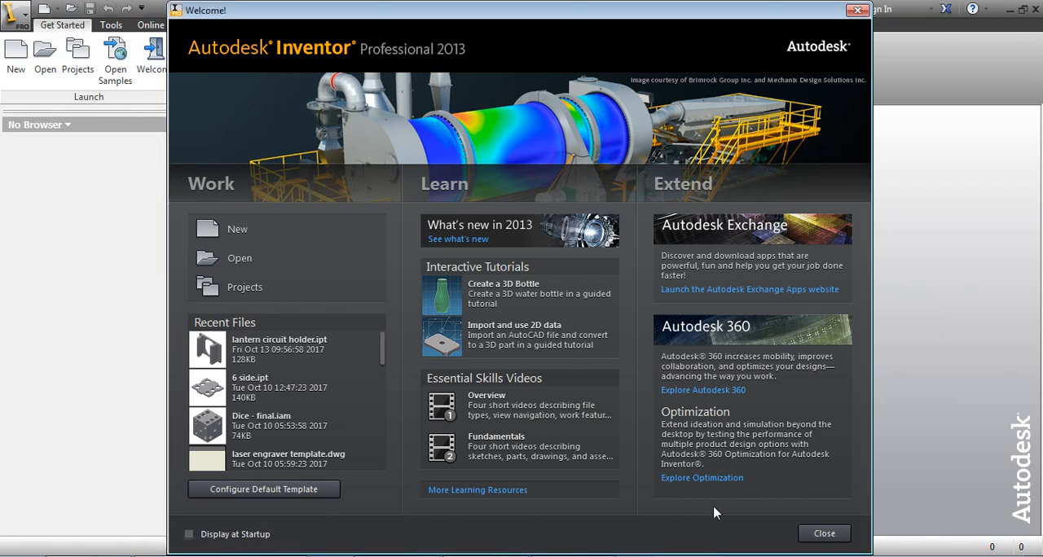
{"action": "left_click", "coordinate": [824, 534]}
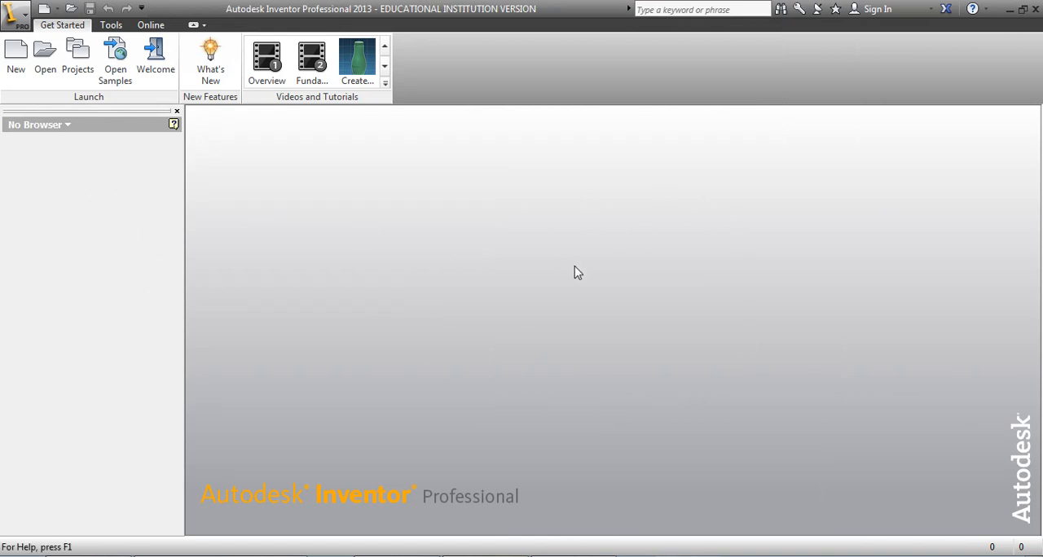
{"action": "left_click", "coordinate": [111, 25]}
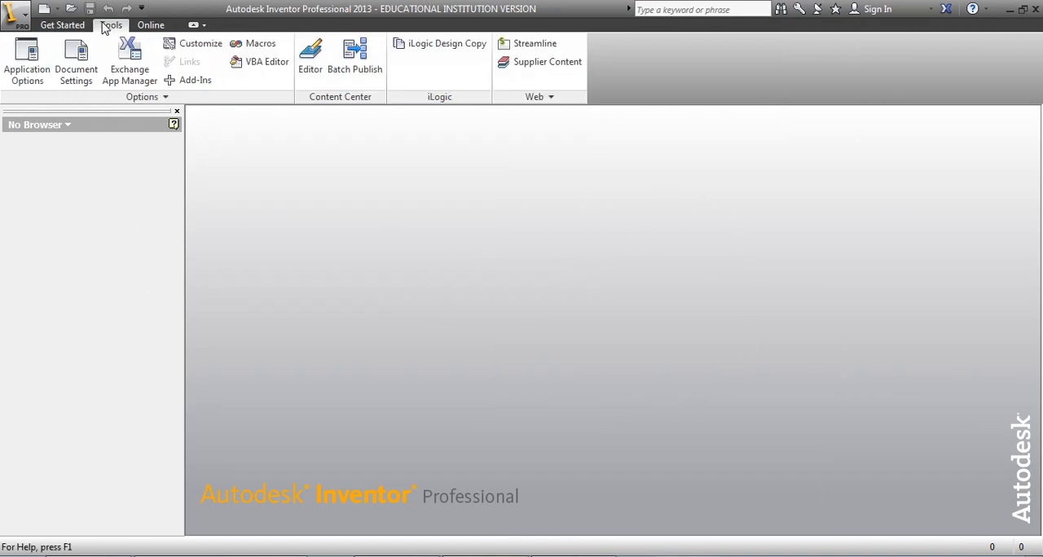
{"action": "left_click", "coordinate": [150, 25]}
{"action": "left_click", "coordinate": [111, 25]}
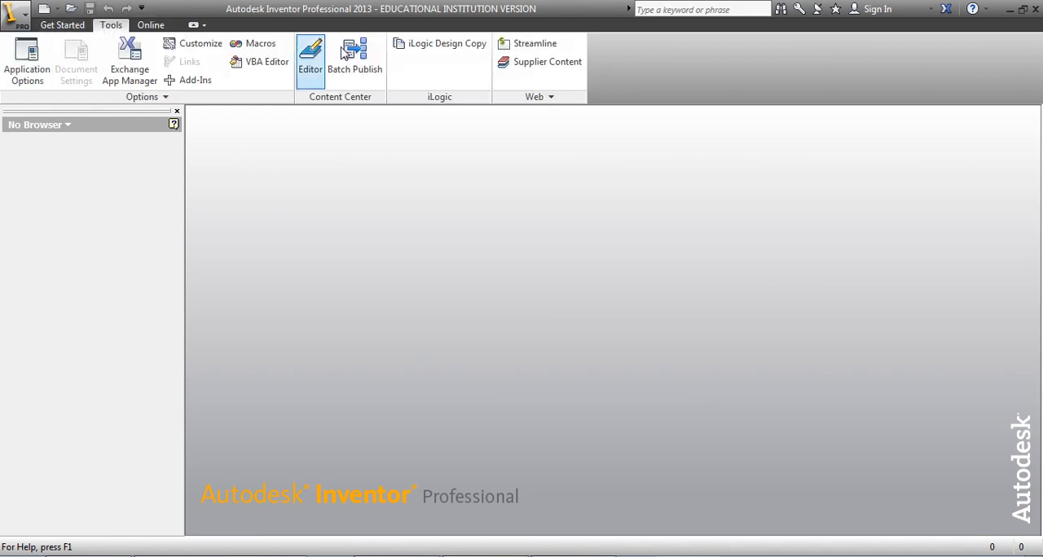
{"action": "left_click", "coordinate": [62, 25]}
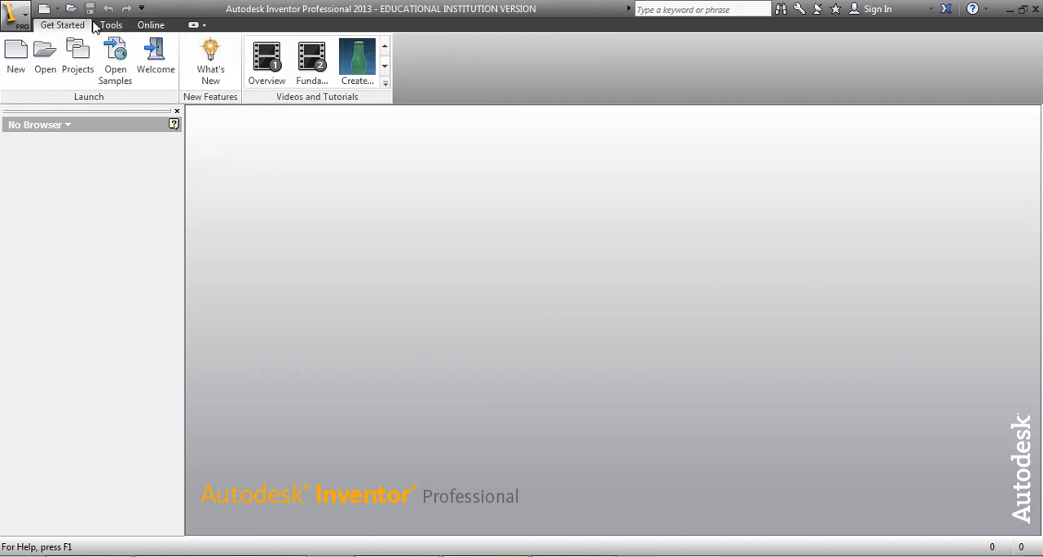
{"action": "left_click", "coordinate": [23, 20]}
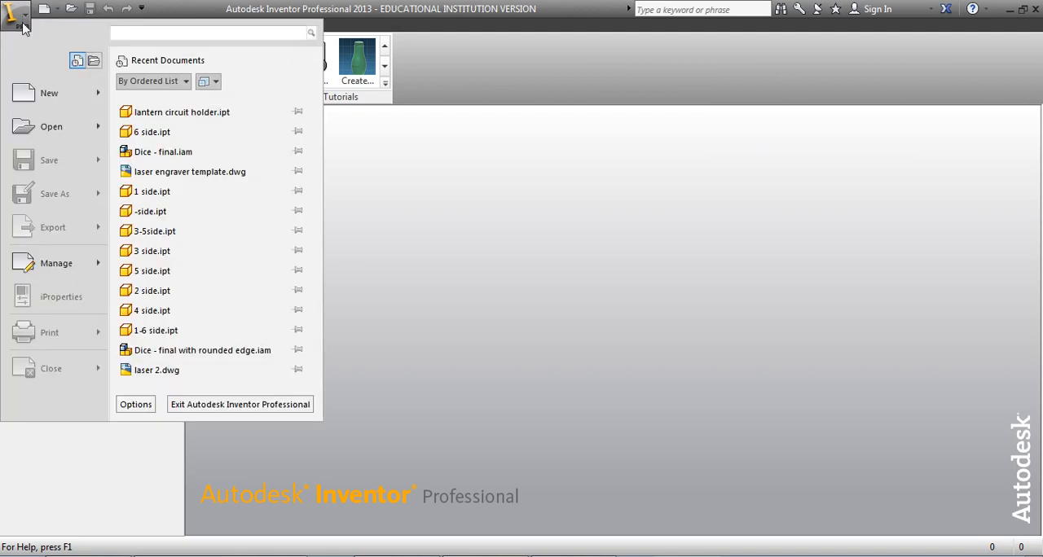
{"action": "left_click", "coordinate": [46, 95]}
{"action": "left_click", "coordinate": [483, 155]}
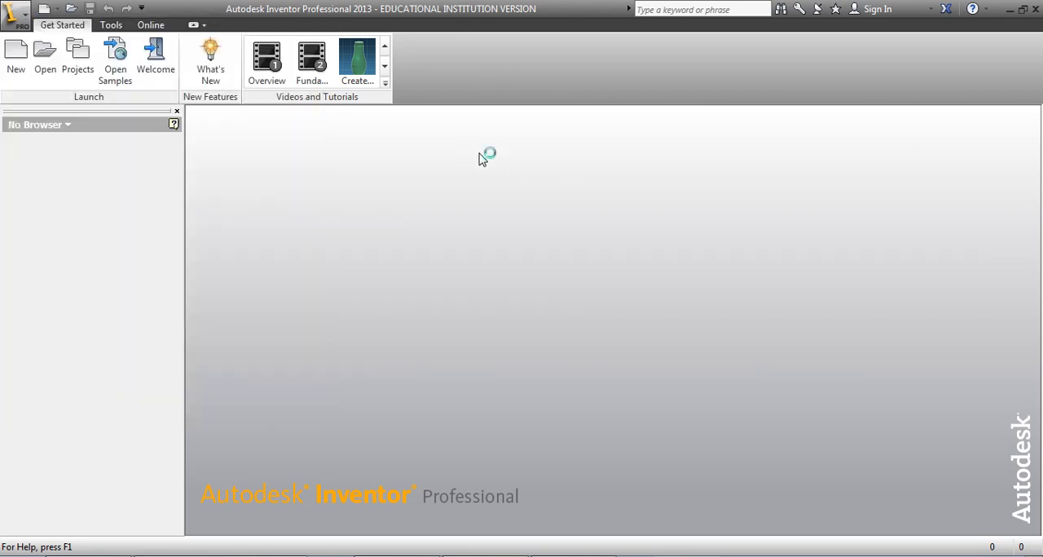
{"action": "left_click", "coordinate": [19, 56]}
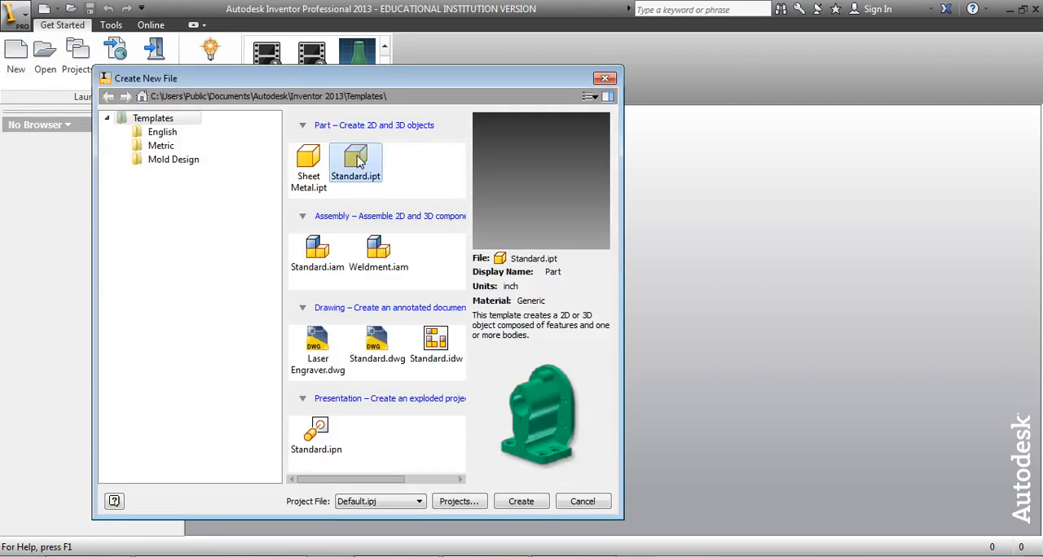
{"action": "left_click", "coordinate": [604, 79]}
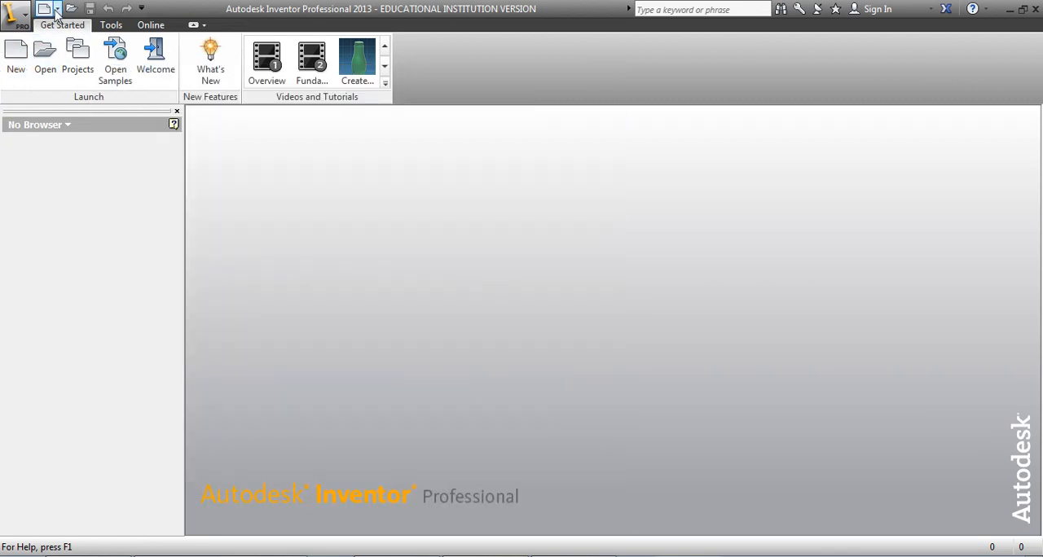
Step: Create a new part from the Standard.ipt template and start a 2D sketch on the horizontal XZ plane
{"action": "left_click", "coordinate": [44, 9]}
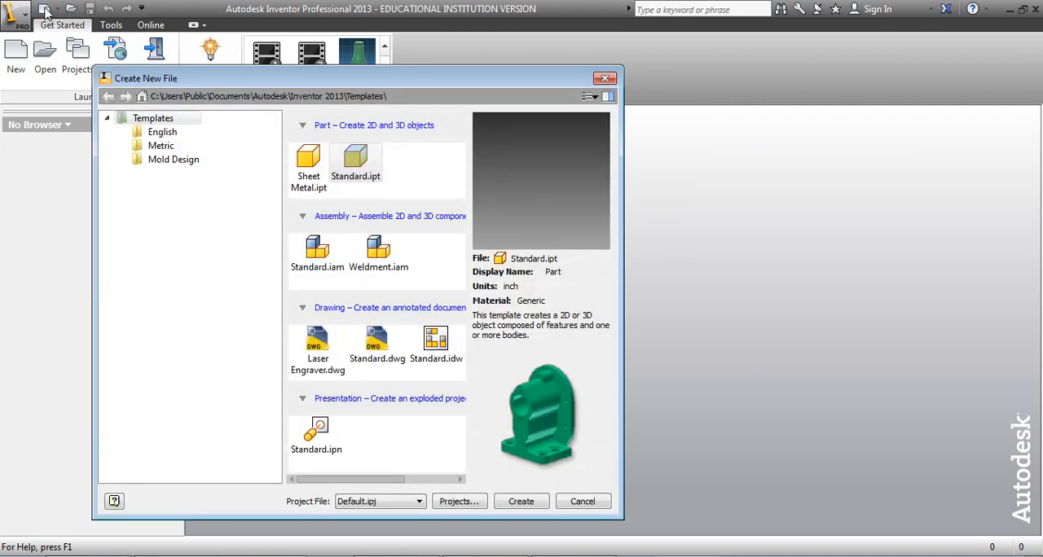
{"action": "left_click", "coordinate": [354, 161]}
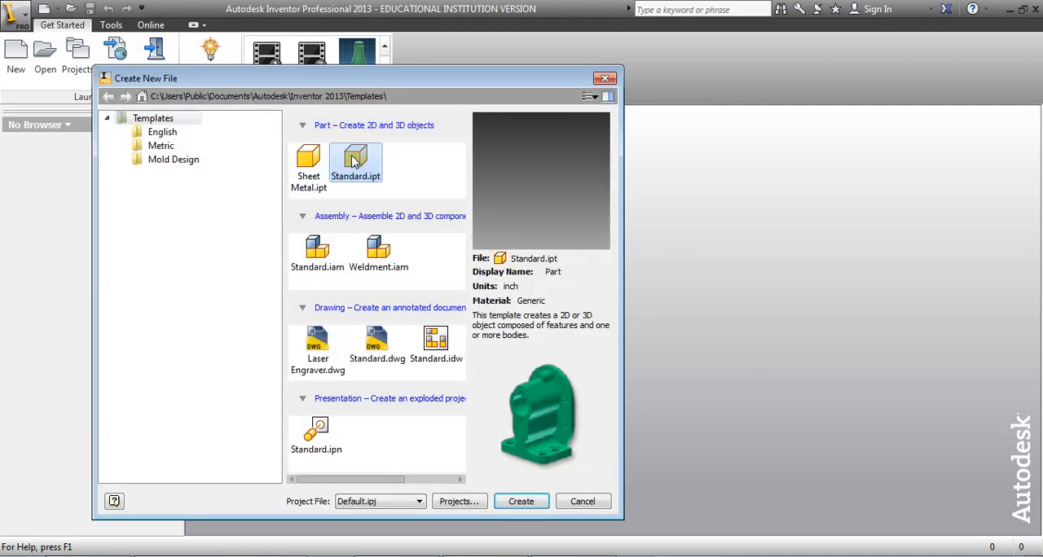
{"action": "left_click", "coordinate": [523, 502]}
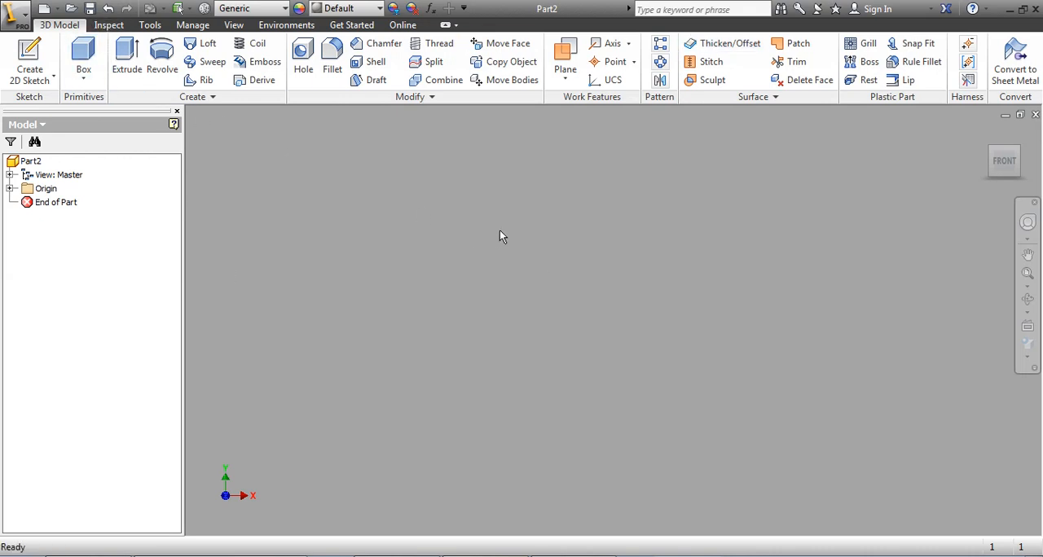
{"action": "left_click", "coordinate": [29, 60]}
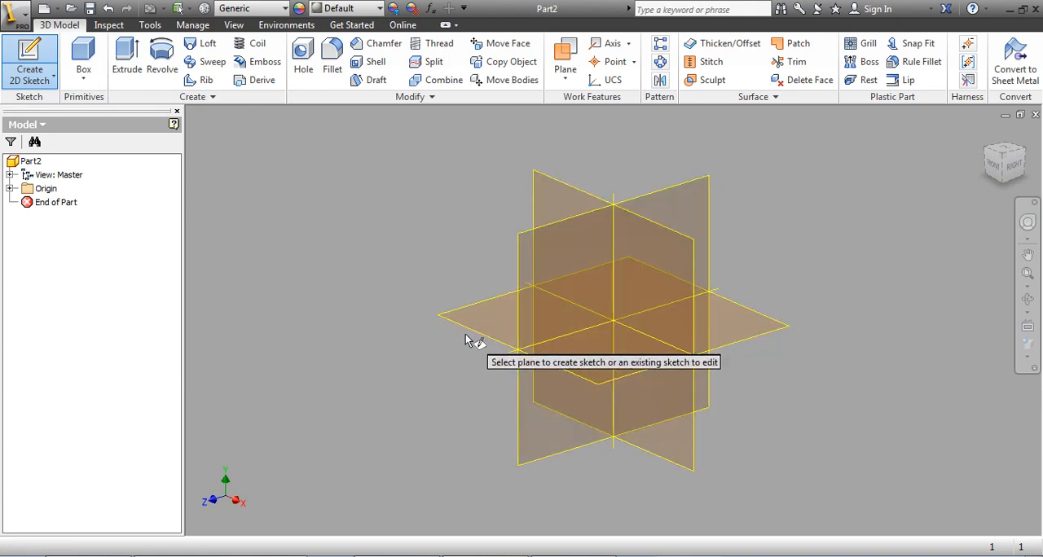
{"action": "left_click", "coordinate": [482, 312]}
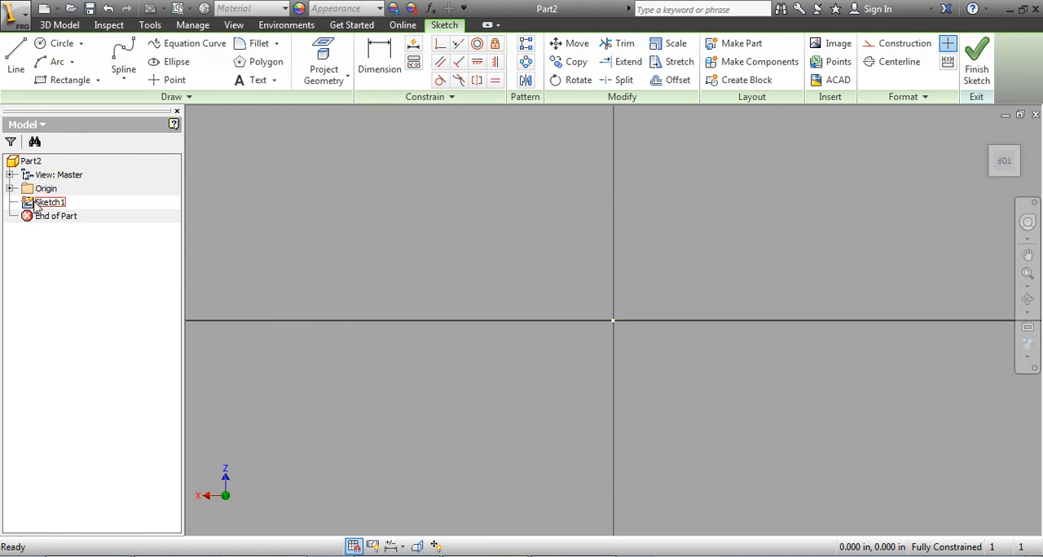
Step: Rename the new sketch in the model tree as box
{"action": "left_click", "coordinate": [49, 204]}
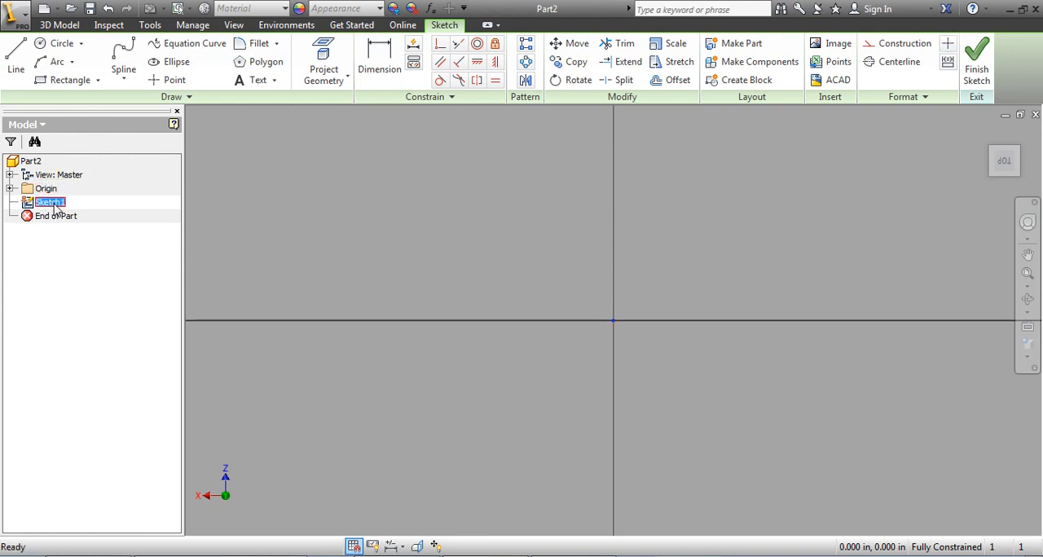
{"action": "left_click", "coordinate": [63, 204]}
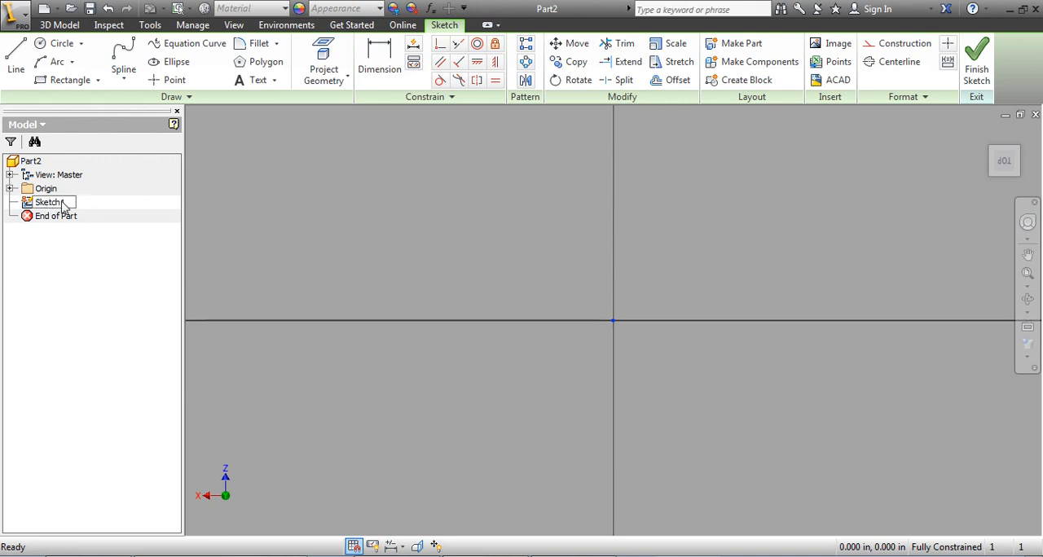
{"action": "left_click_drag", "start_coordinate": [68, 202], "coordinate": [8, 204]}
{"action": "type", "text": "box"}
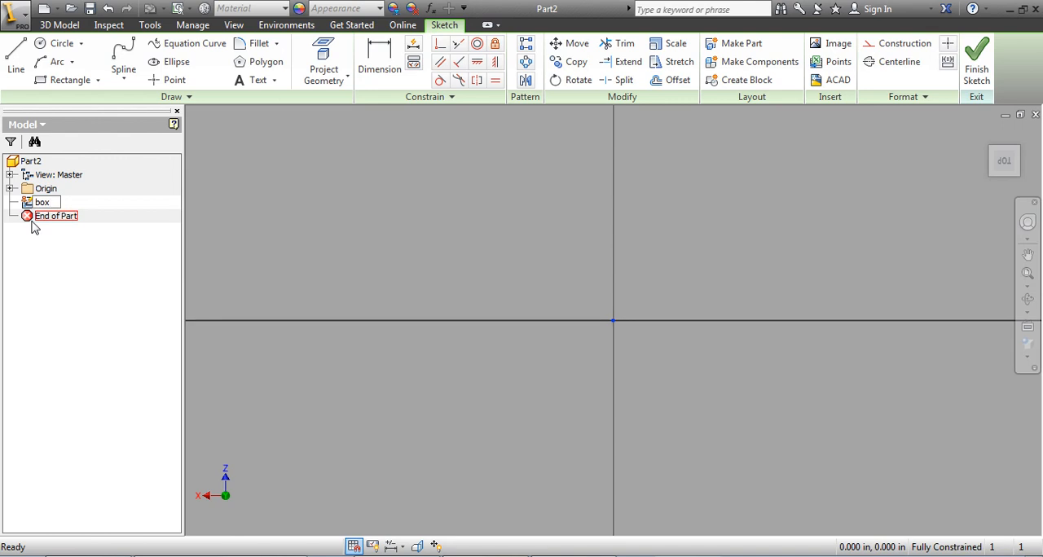
{"action": "left_click", "coordinate": [49, 272]}
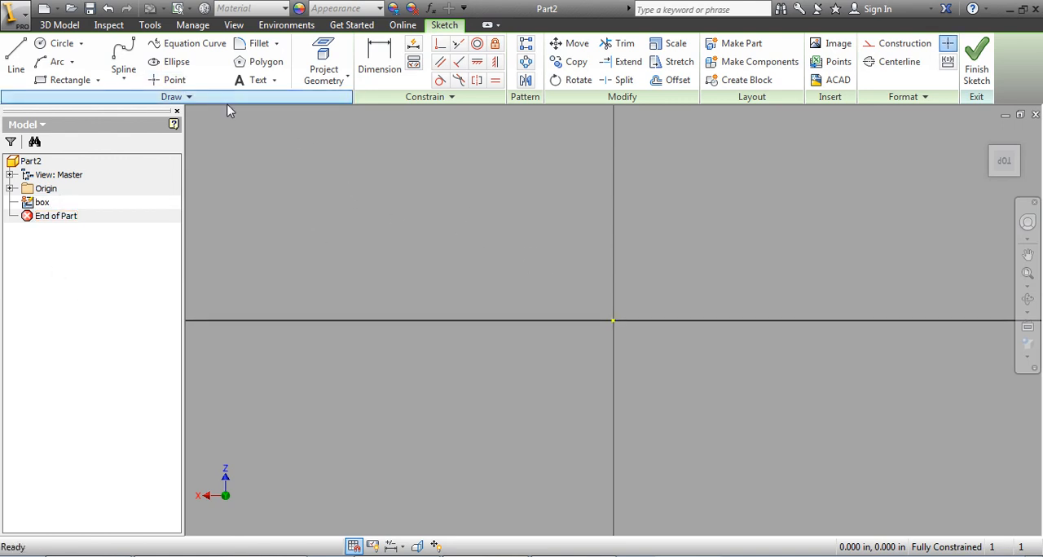
Step: Sketch a circle about 0.56 in in diameter, centred on the origin
{"action": "left_click", "coordinate": [48, 45]}
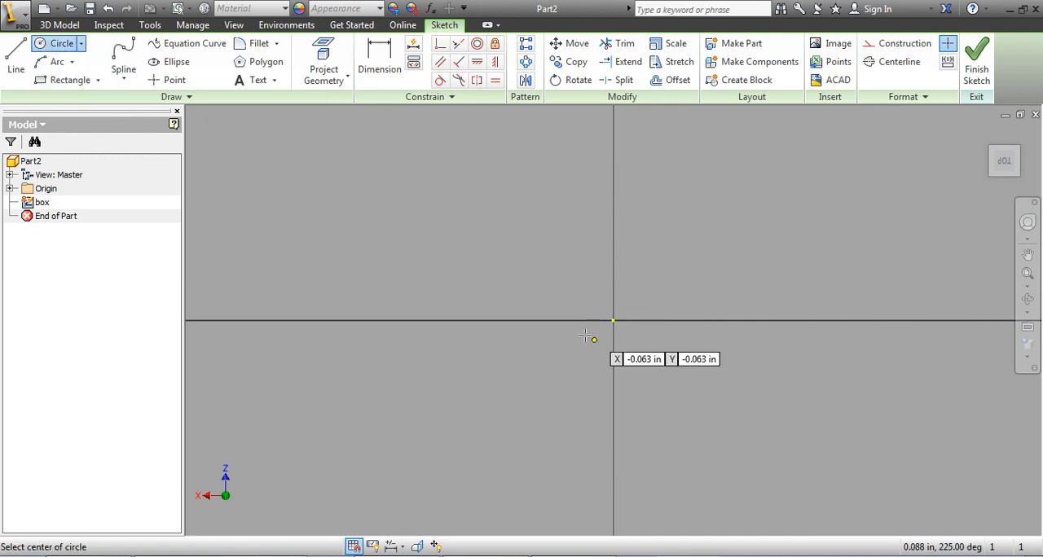
{"action": "left_click", "coordinate": [612, 321]}
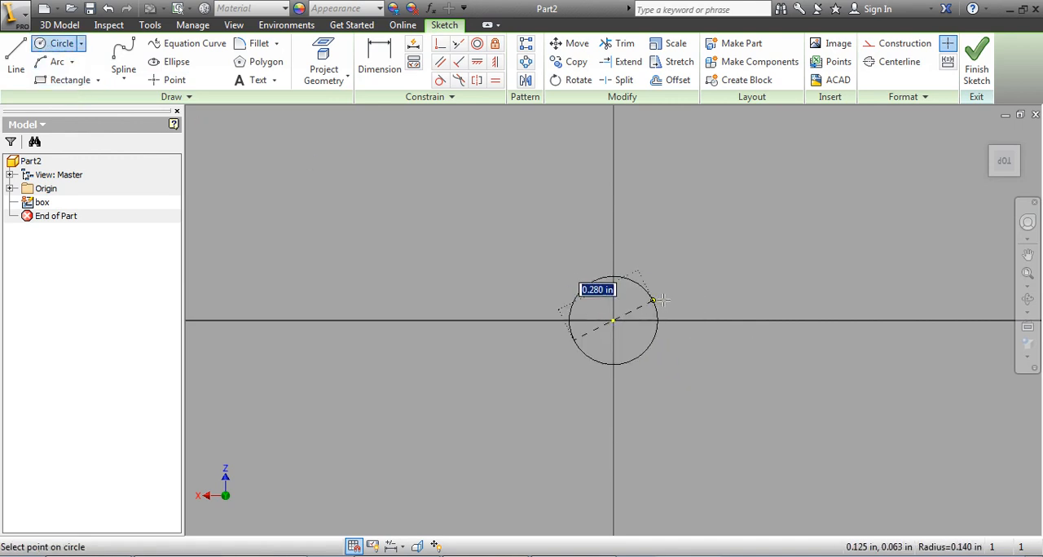
{"action": "left_click", "coordinate": [692, 281]}
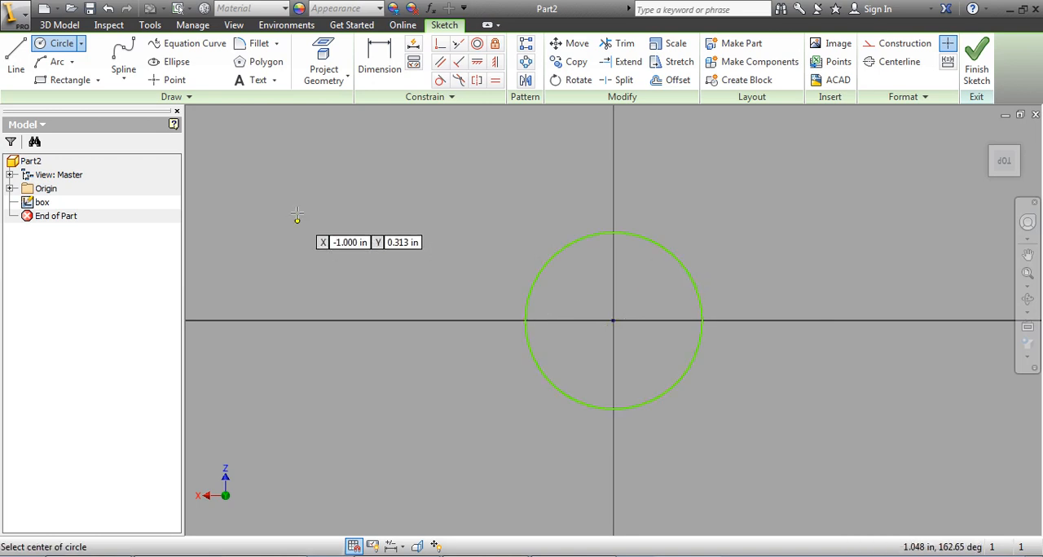
Step: Dimension the circle's diameter as 1 in and finish the sketch
{"action": "left_click", "coordinate": [378, 54]}
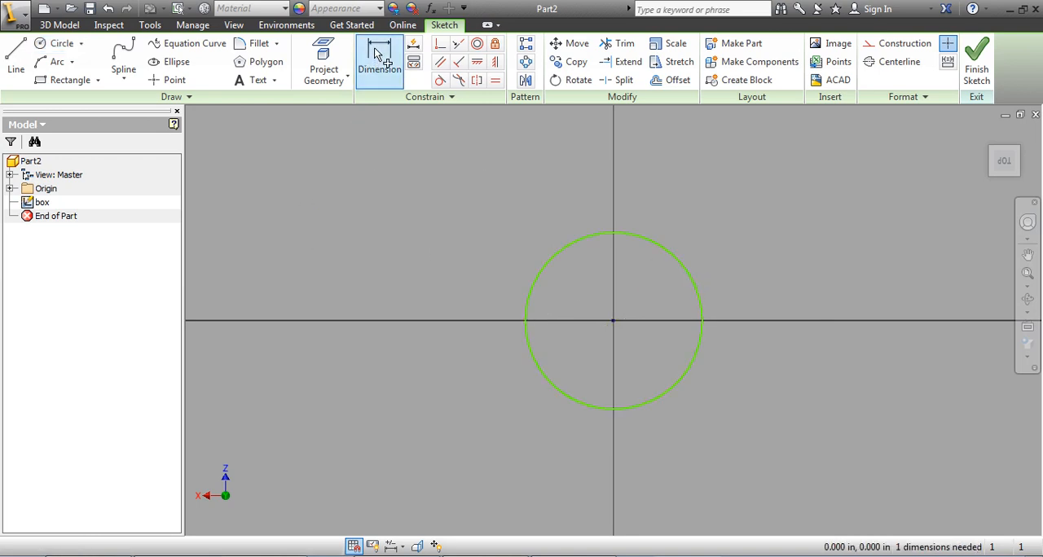
{"action": "left_click", "coordinate": [533, 290]}
{"action": "left_click", "coordinate": [392, 254]}
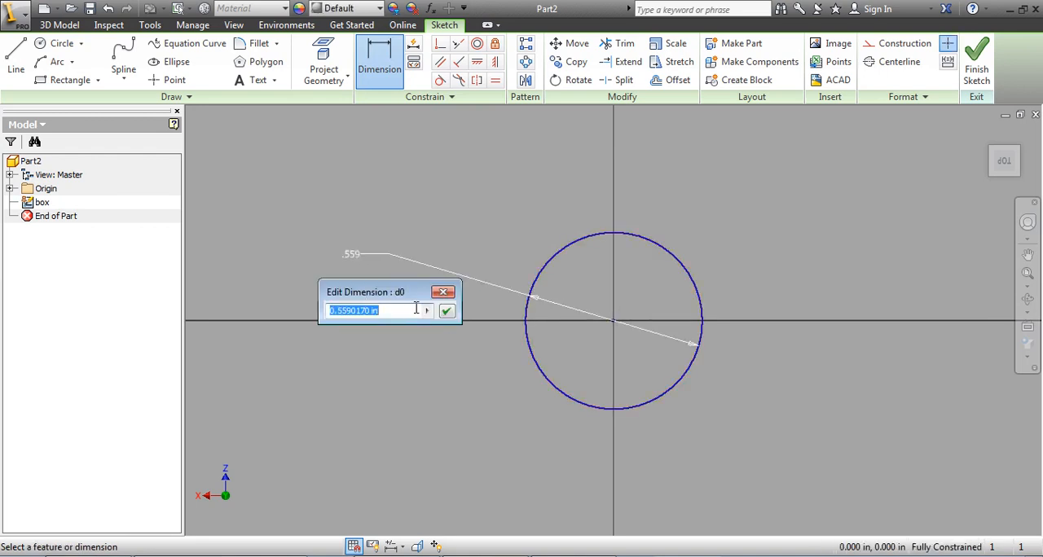
{"action": "type", "text": "1"}
{"action": "key", "text": "Return"}
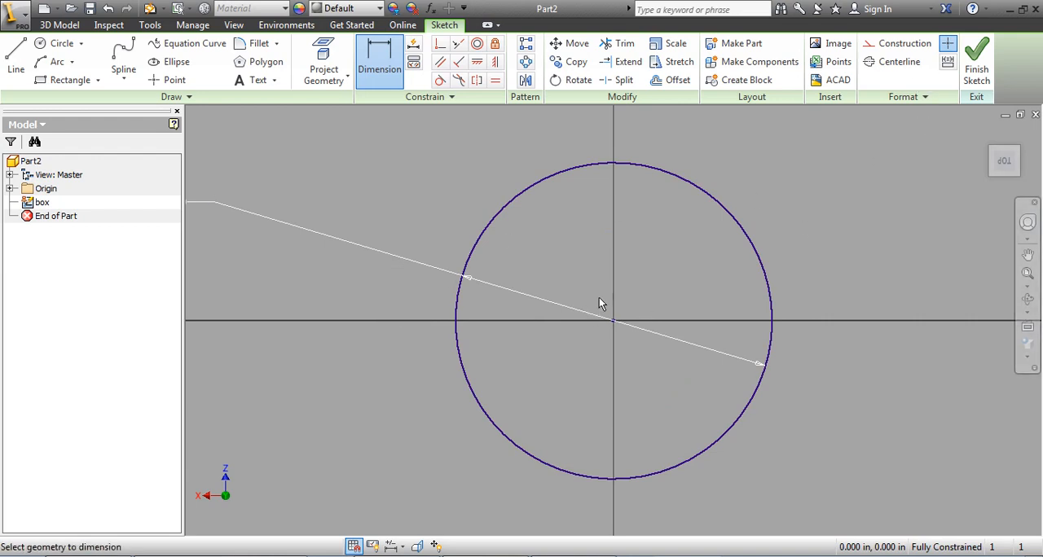
{"action": "left_click", "coordinate": [976, 65]}
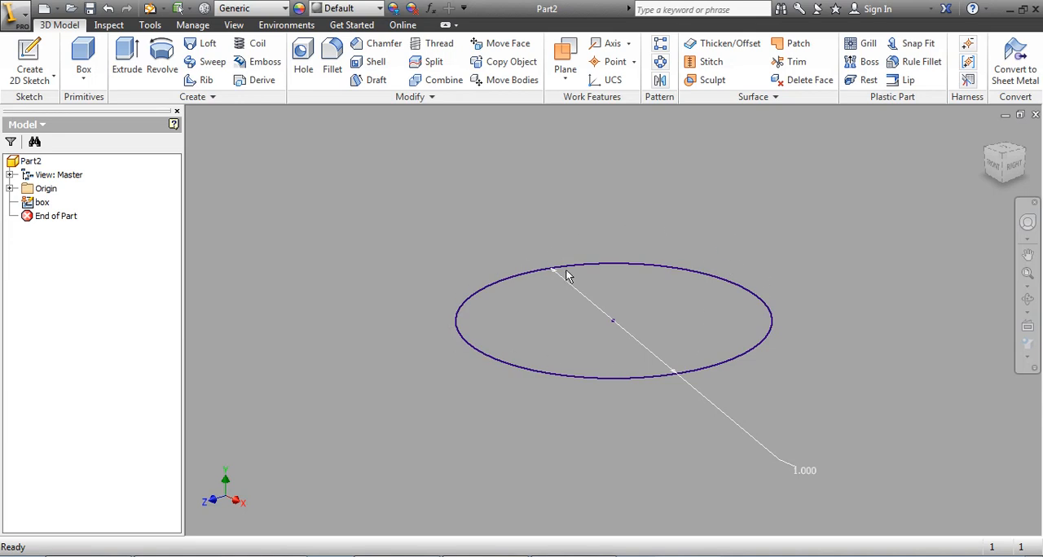
Step: Extrude the circle upward as a solid with a distance of 0.5 in
{"action": "left_click", "coordinate": [127, 66]}
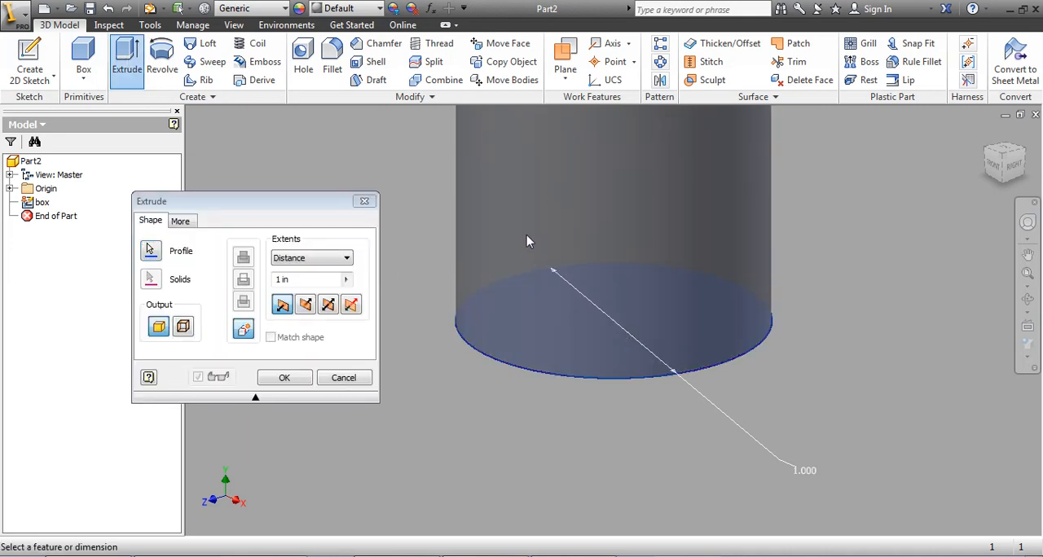
{"action": "middle_click_drag", "start_coordinate": [526, 237], "coordinate": [538, 389]}
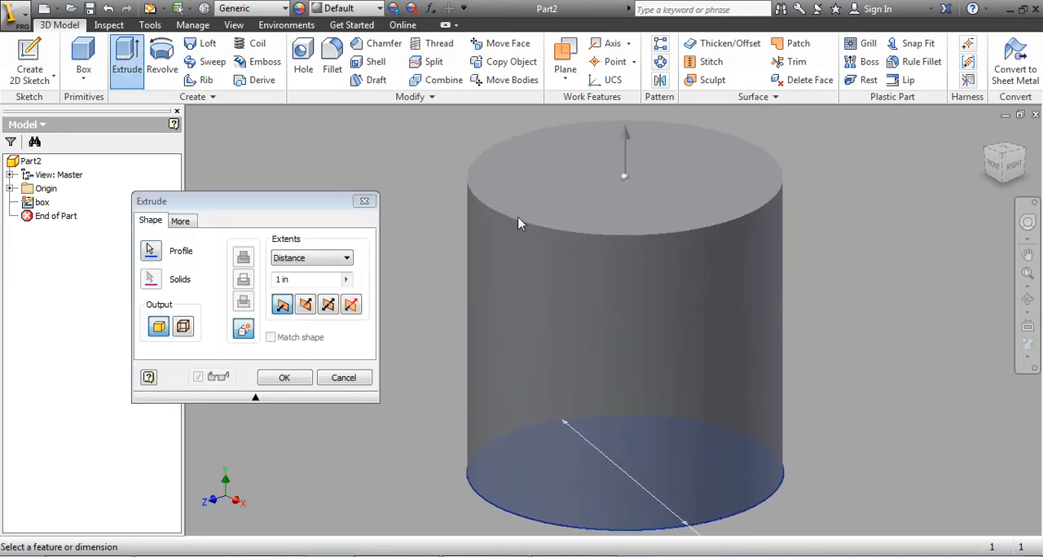
{"action": "left_click", "coordinate": [306, 285]}
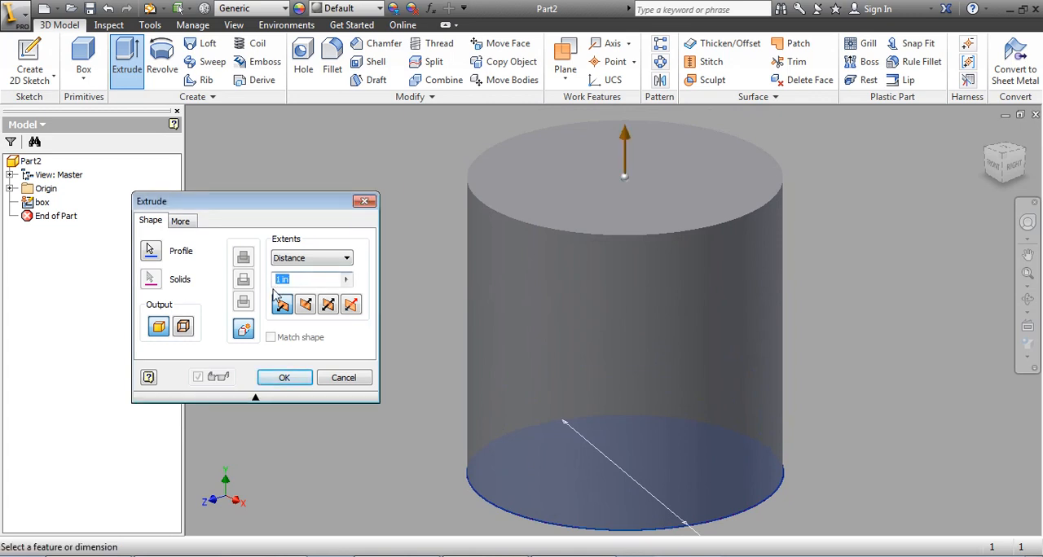
{"action": "type", "text": ".5"}
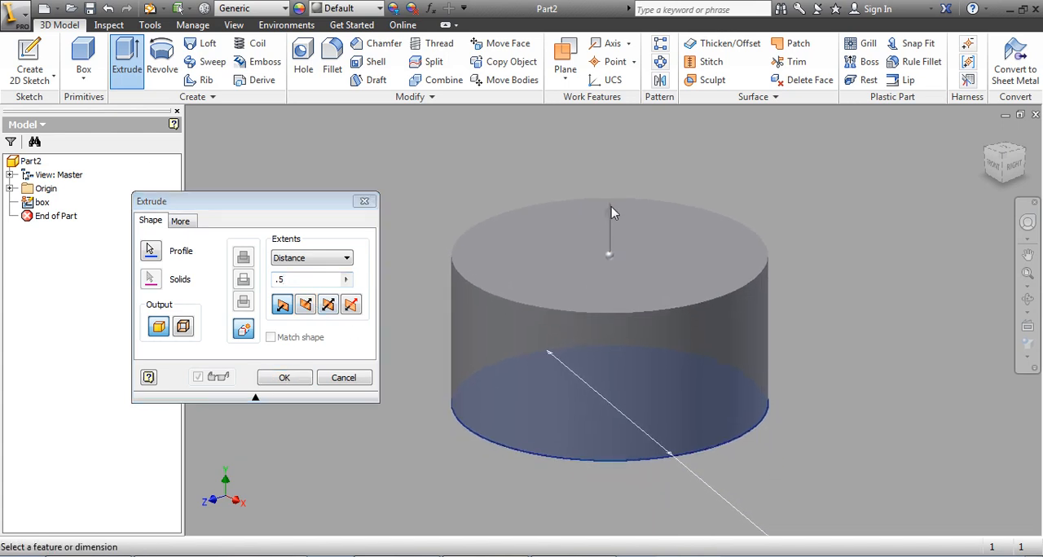
{"action": "mouse_move", "coordinate": [609, 212]}
{"action": "left_mouse_down"}
{"action": "mouse_move", "coordinate": [606, 465]}
{"action": "mouse_move", "coordinate": [597, 244]}
{"action": "left_mouse_up"}
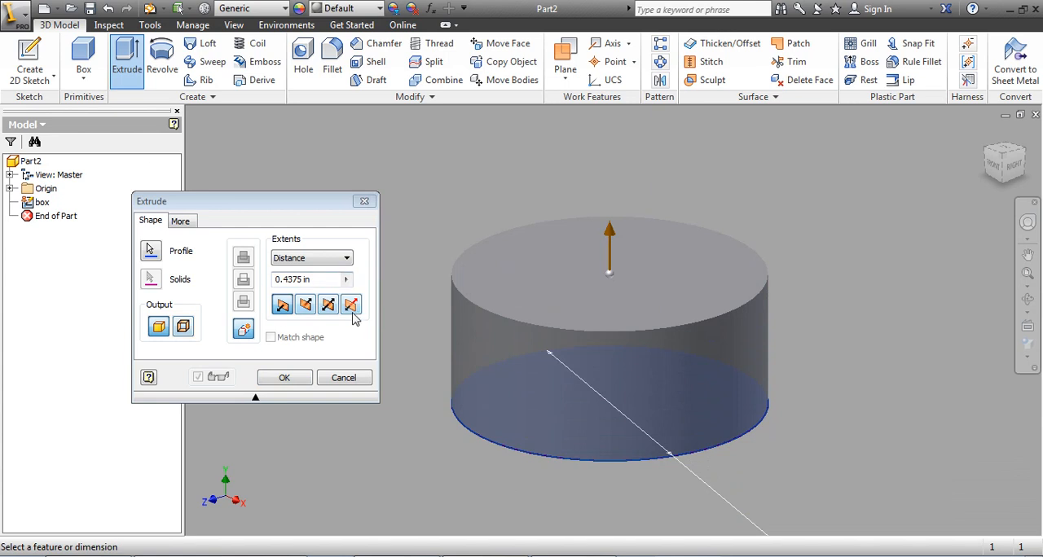
{"action": "left_click", "coordinate": [325, 282]}
{"action": "type", "text": ".5"}
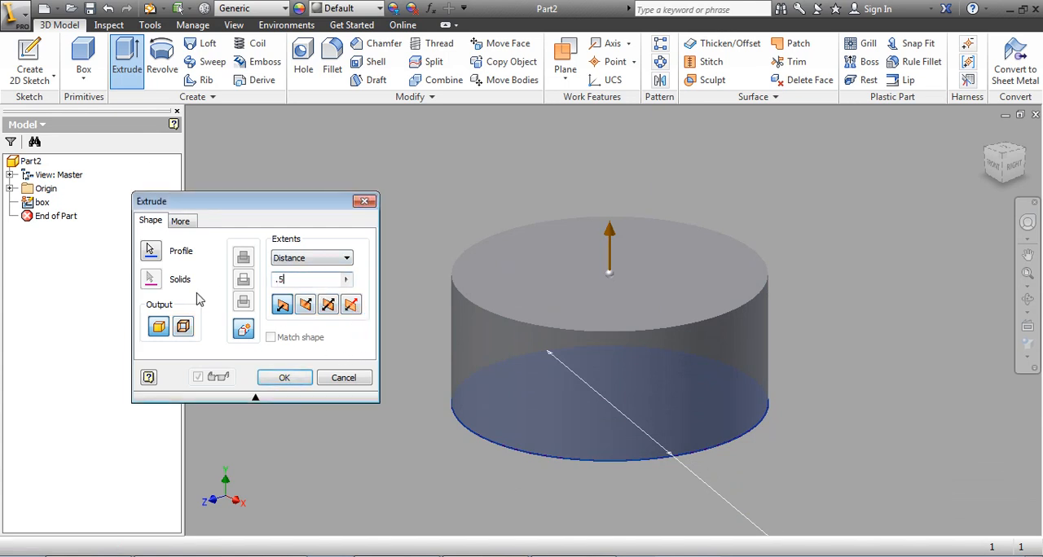
{"action": "left_click", "coordinate": [281, 382]}
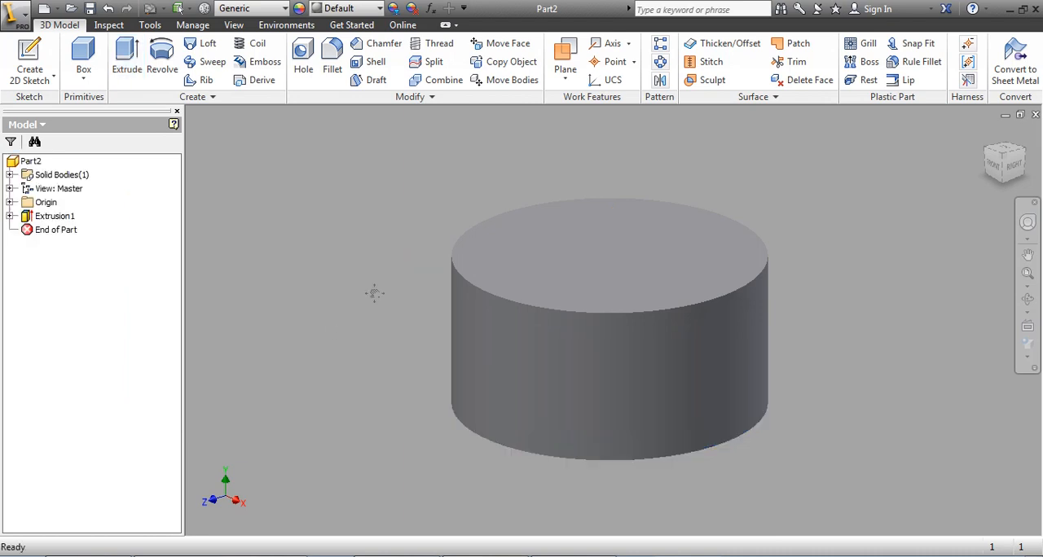
Step: Rename the extrusion feature in the model tree as box extruded
{"action": "middle_click_drag", "start_coordinate": [373, 291], "coordinate": [319, 277]}
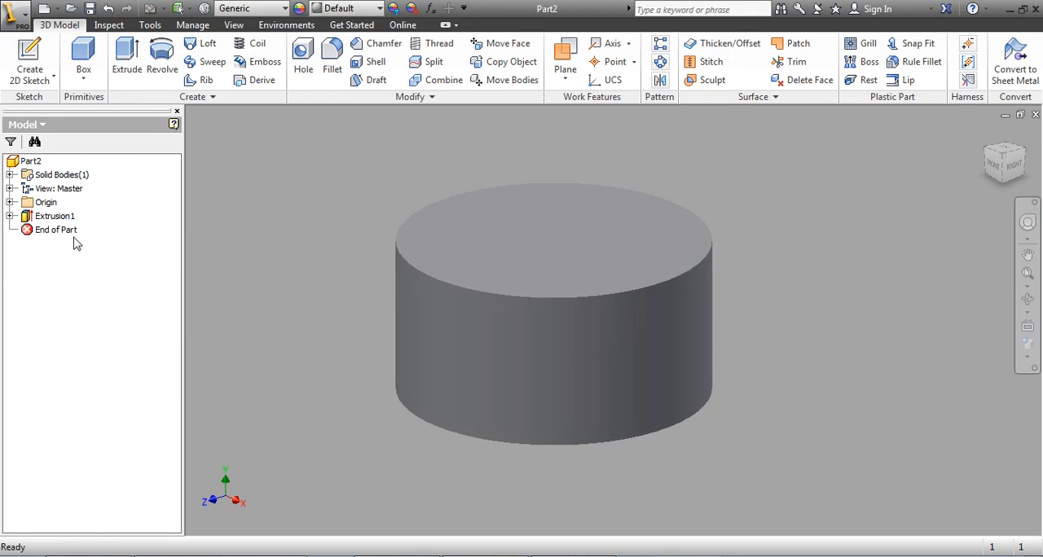
{"action": "left_click", "coordinate": [10, 216]}
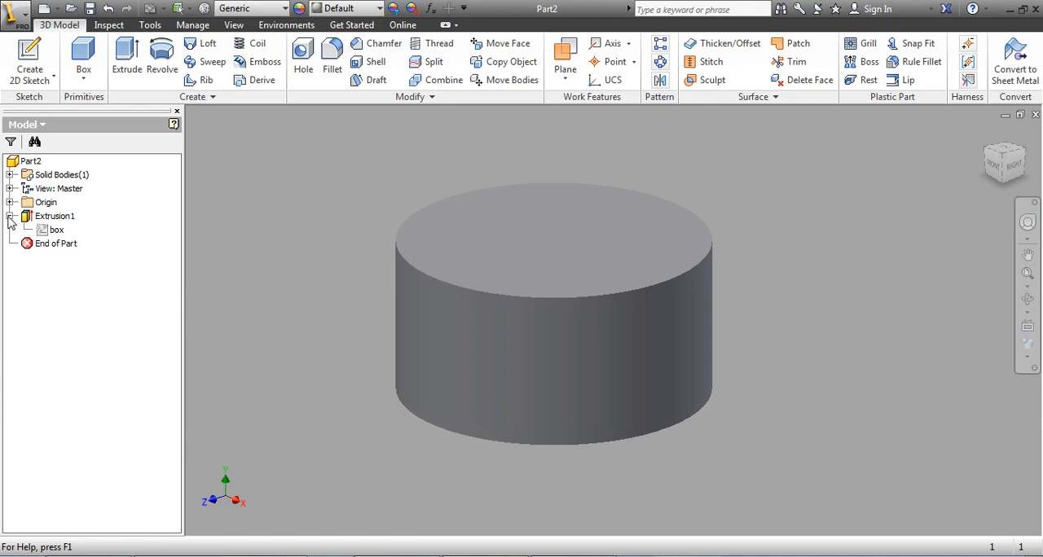
{"action": "left_click", "coordinate": [54, 216]}
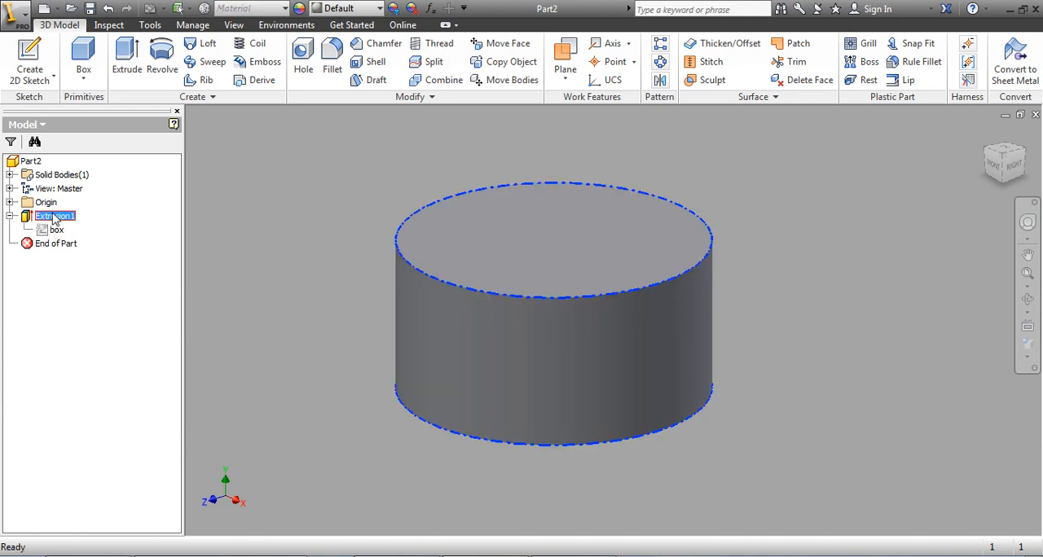
{"action": "left_click", "coordinate": [55, 217]}
{"action": "type", "text": "box extruded"}
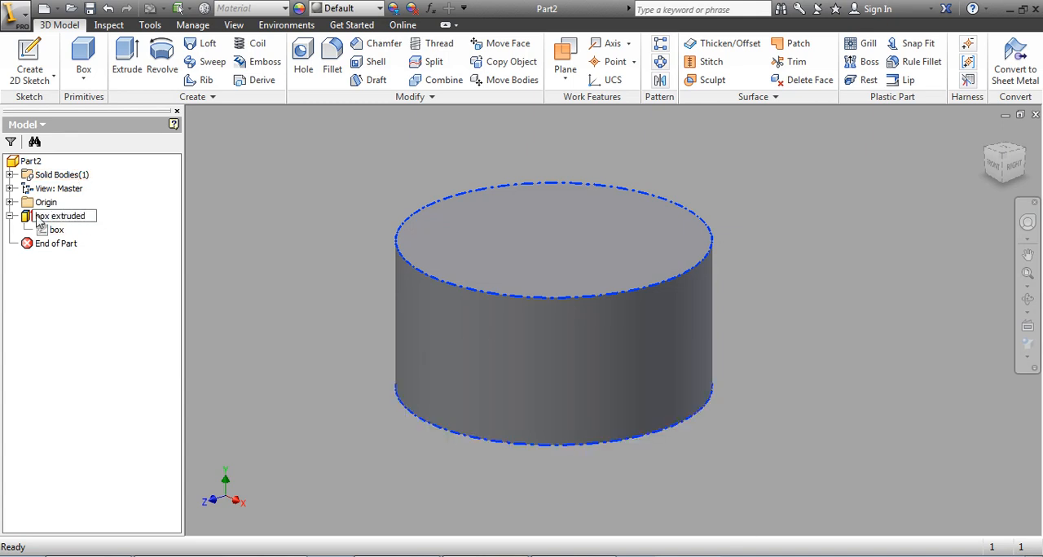
{"action": "left_click", "coordinate": [32, 307]}
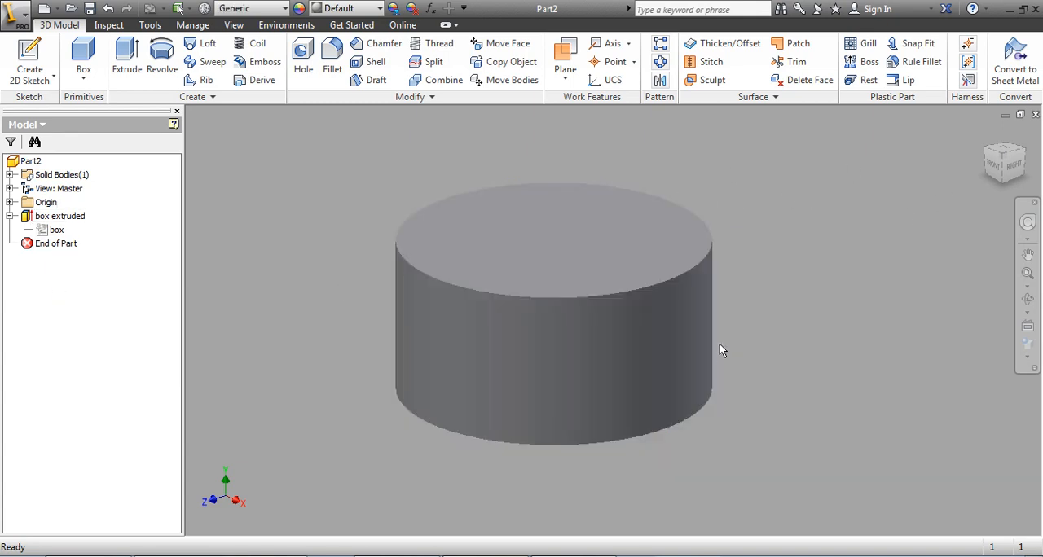
Step: View the cylinder straight from the front, top and bottom, and return to the home view
{"action": "left_click", "coordinate": [995, 168]}
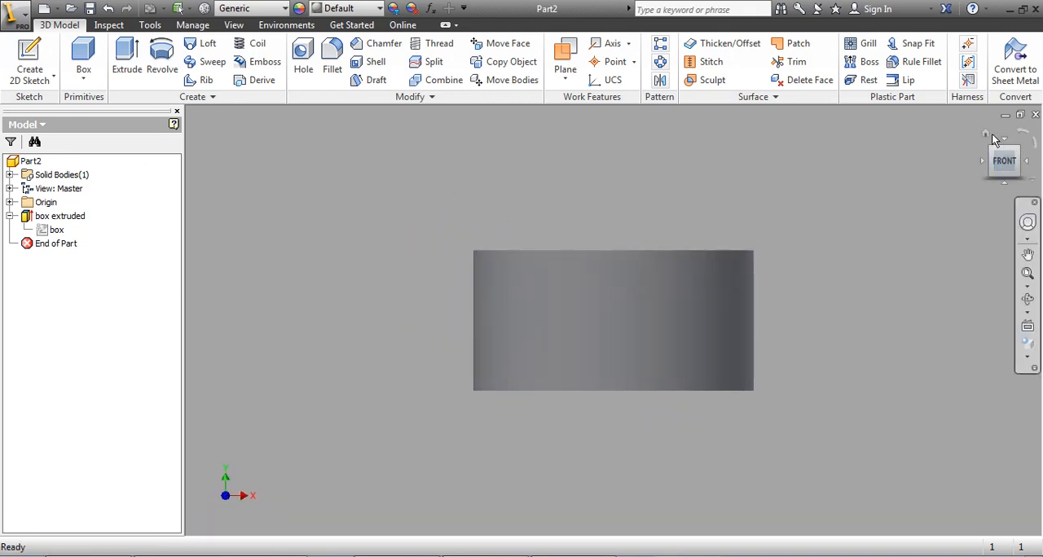
{"action": "left_click", "coordinate": [1004, 143]}
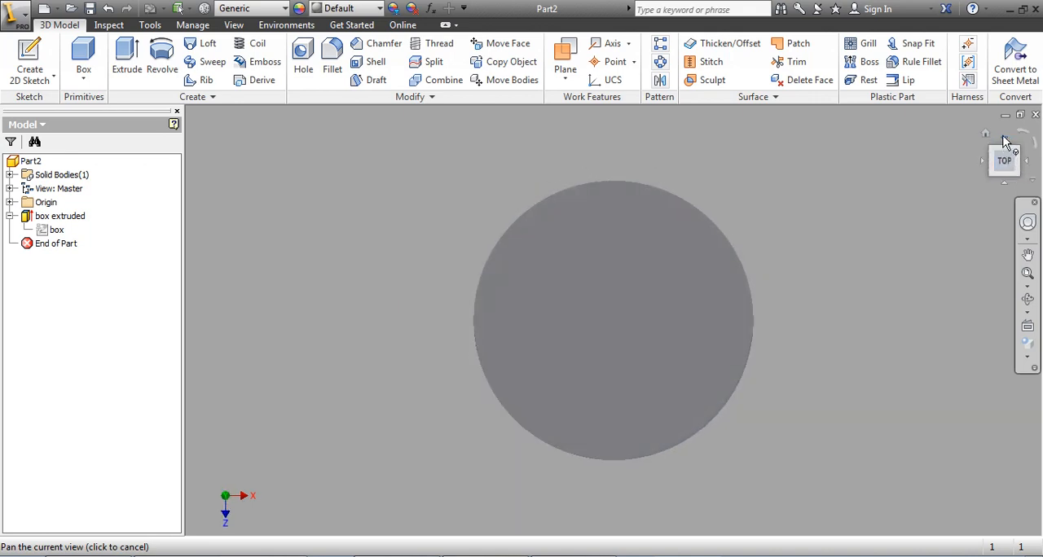
{"action": "left_click", "coordinate": [1004, 142]}
{"action": "left_click", "coordinate": [1004, 142]}
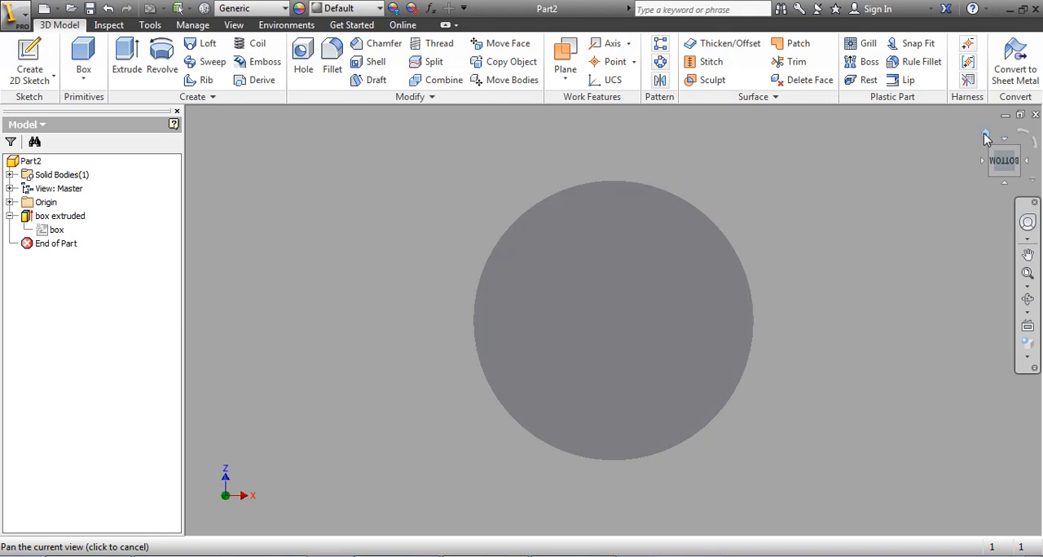
{"action": "left_click", "coordinate": [987, 139]}
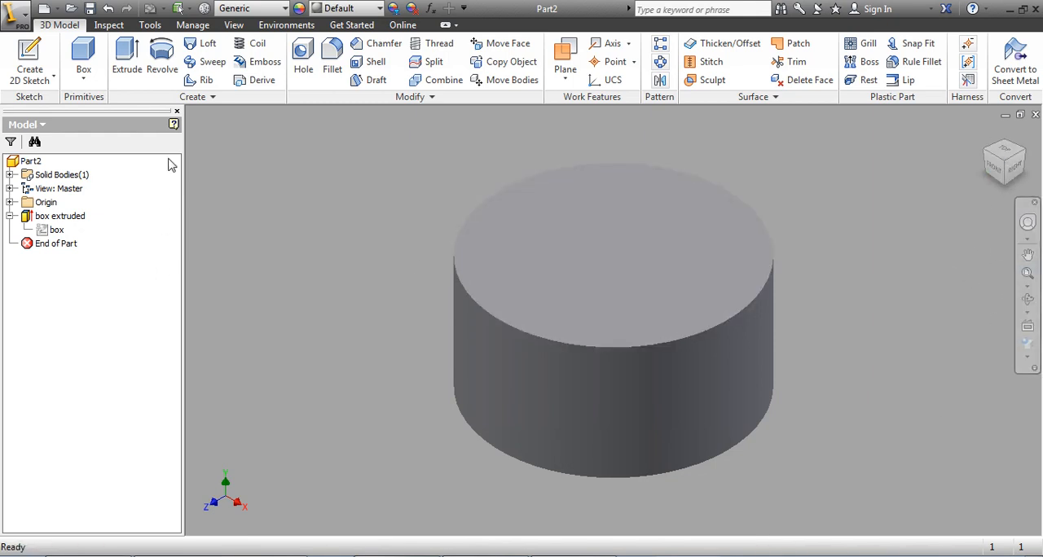
Step: Close the model browser and restore it through the user interface display options
{"action": "left_click", "coordinate": [177, 112]}
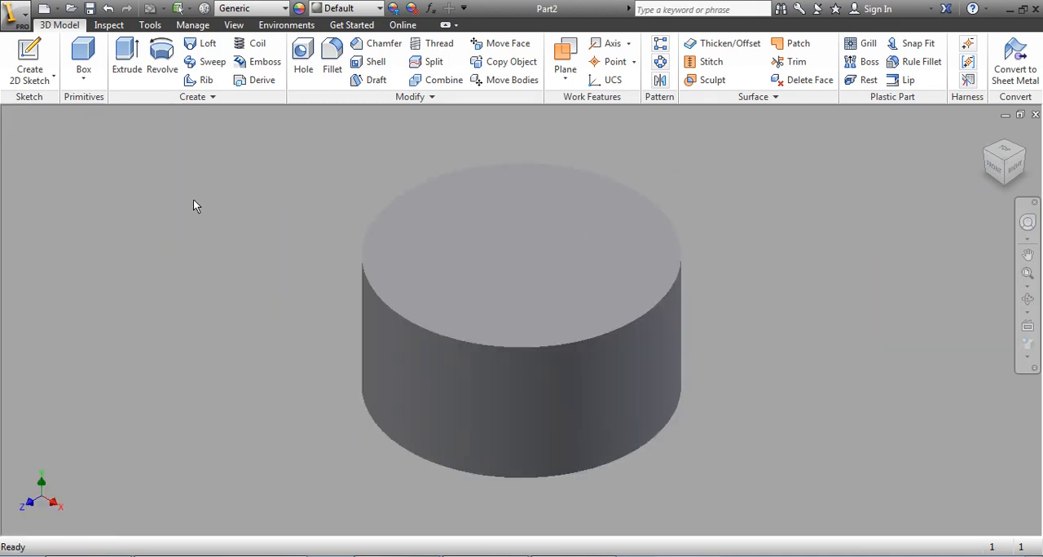
{"action": "left_click", "coordinate": [234, 26]}
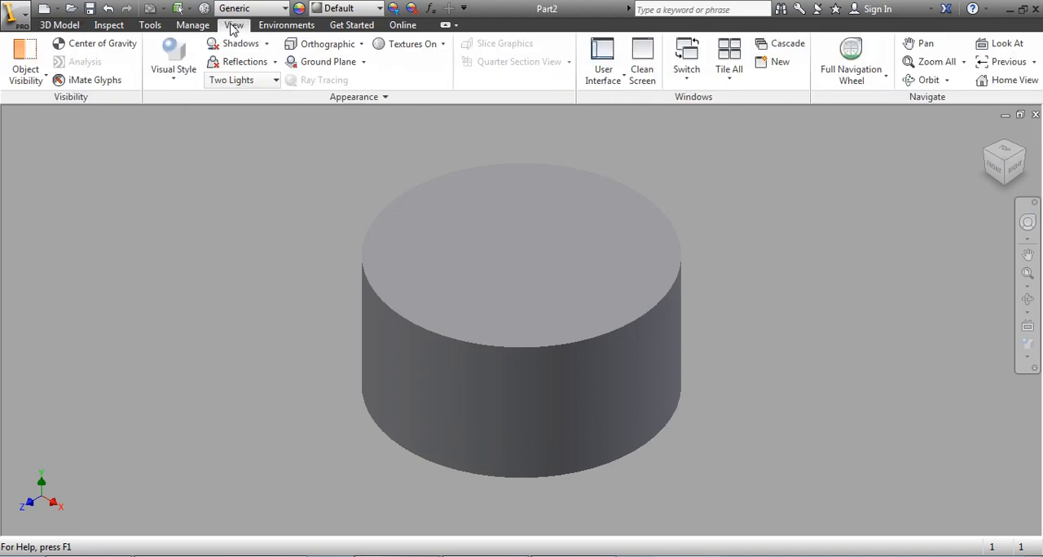
{"action": "left_click", "coordinate": [602, 52]}
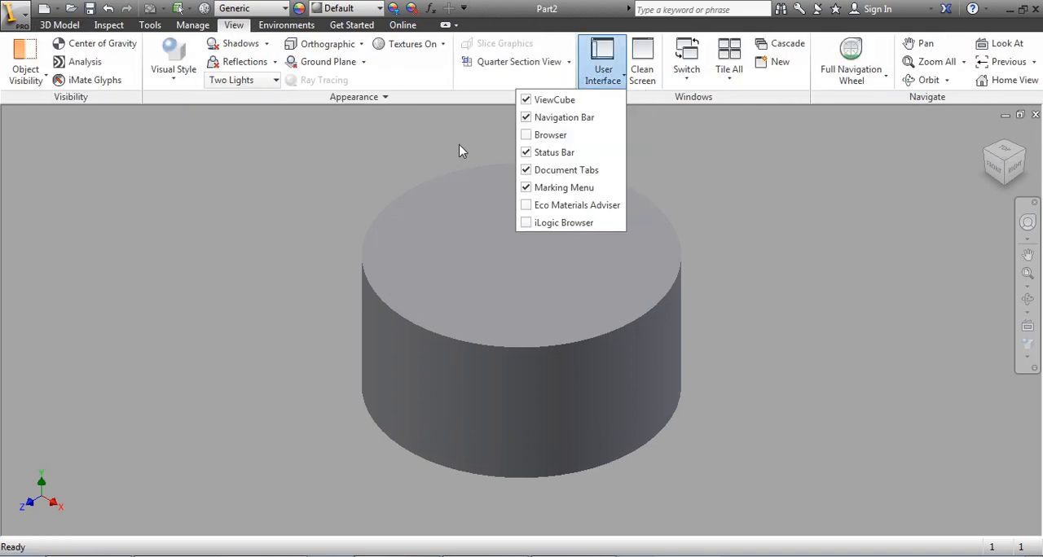
{"action": "left_click", "coordinate": [528, 138]}
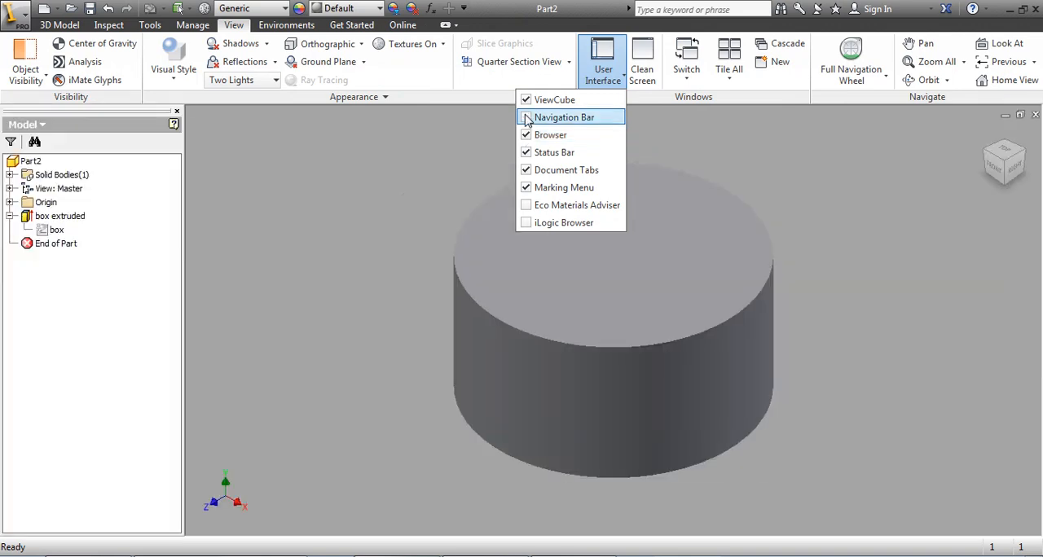
Step: Toggle the display of the navigation bar and the ViewCube, leaving both switched on, and return to the 3D modelling tools
{"action": "left_click", "coordinate": [527, 118]}
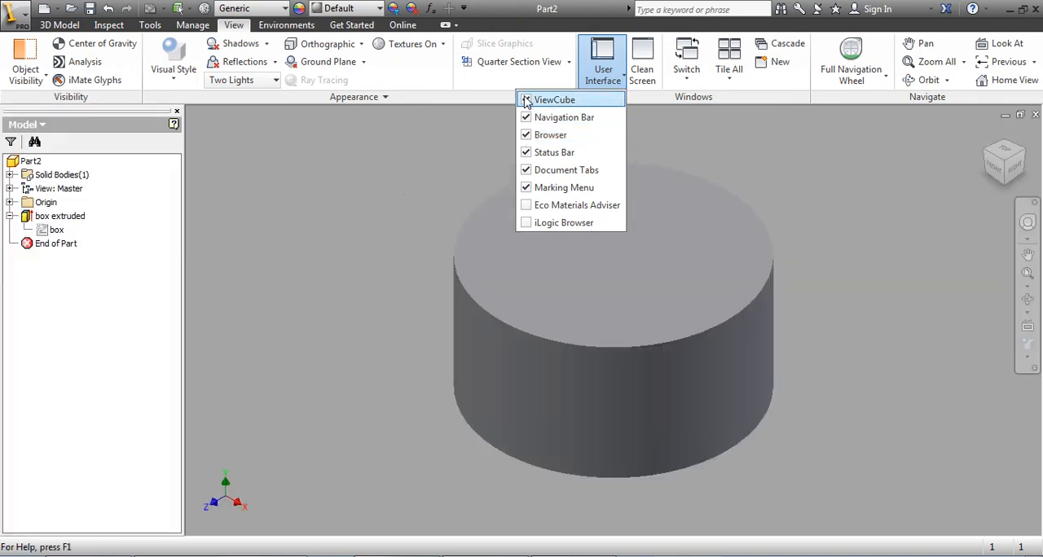
{"action": "left_click", "coordinate": [527, 100]}
{"action": "left_click", "coordinate": [527, 100]}
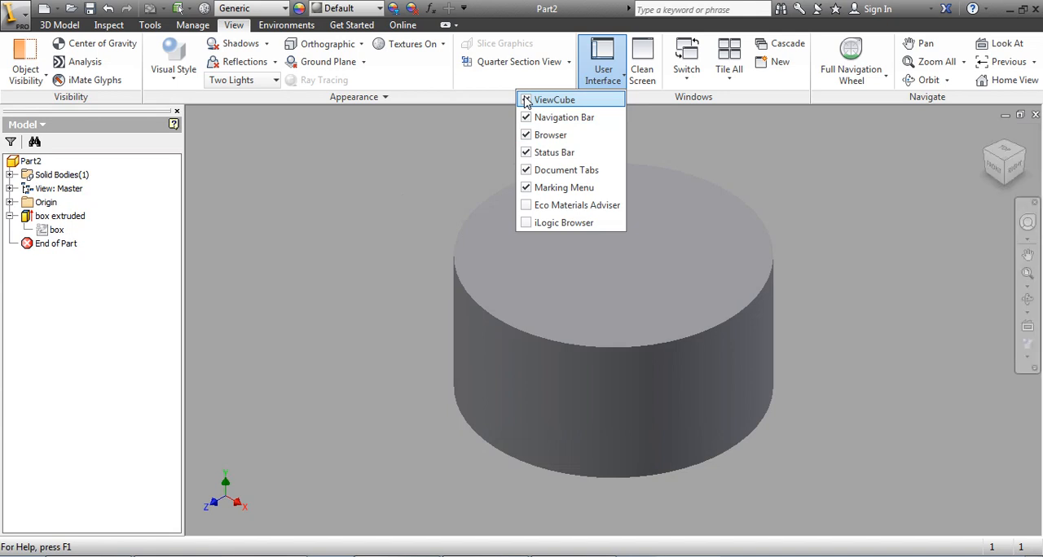
{"action": "left_click", "coordinate": [335, 241]}
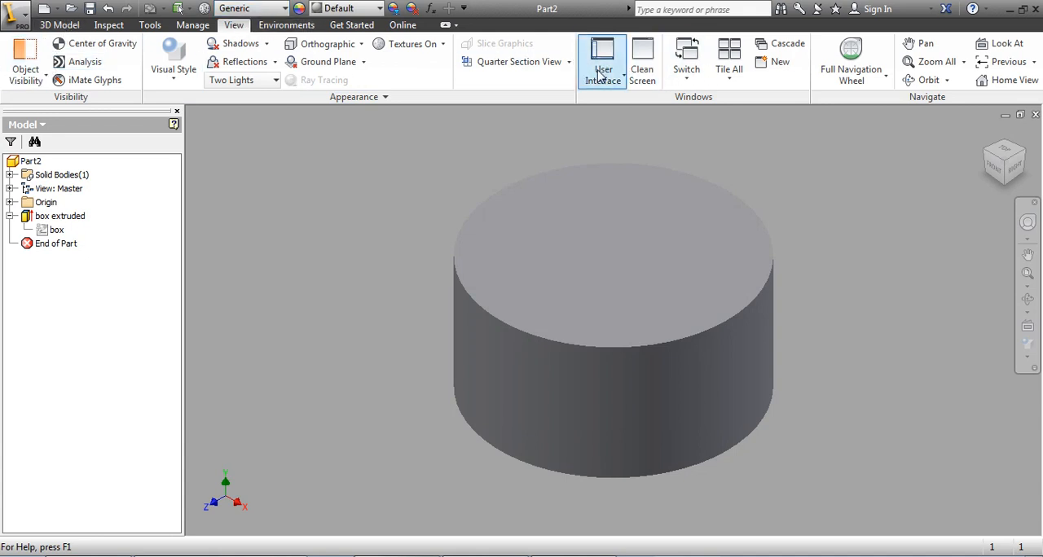
{"action": "left_click", "coordinate": [60, 24]}
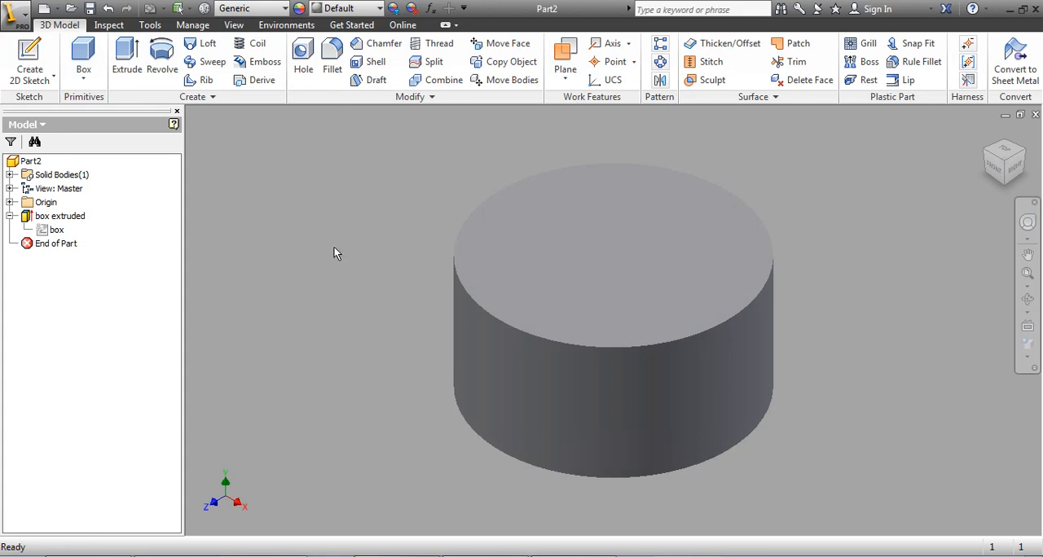
Step: Examine the cylinder from below and from other angles and distances, and restore the home view
{"action": "middle_click_drag", "start_coordinate": [373, 414], "coordinate": [339, 356], "text": "shift"}
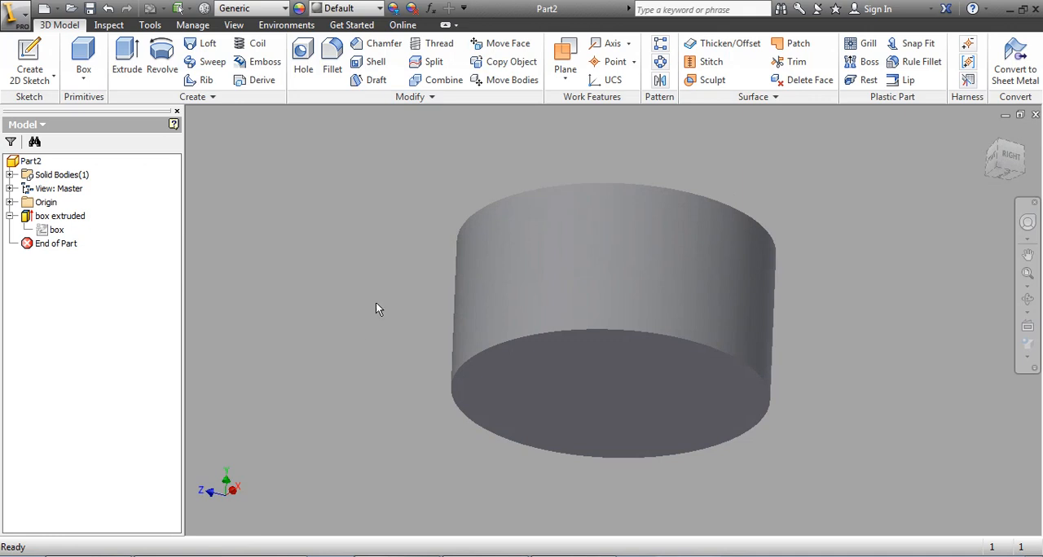
{"action": "middle_click_drag", "start_coordinate": [378, 309], "coordinate": [442, 287], "text": "shift"}
{"action": "scroll", "coordinate": [394, 361], "scroll_direction": "down", "scroll_amount": 10}
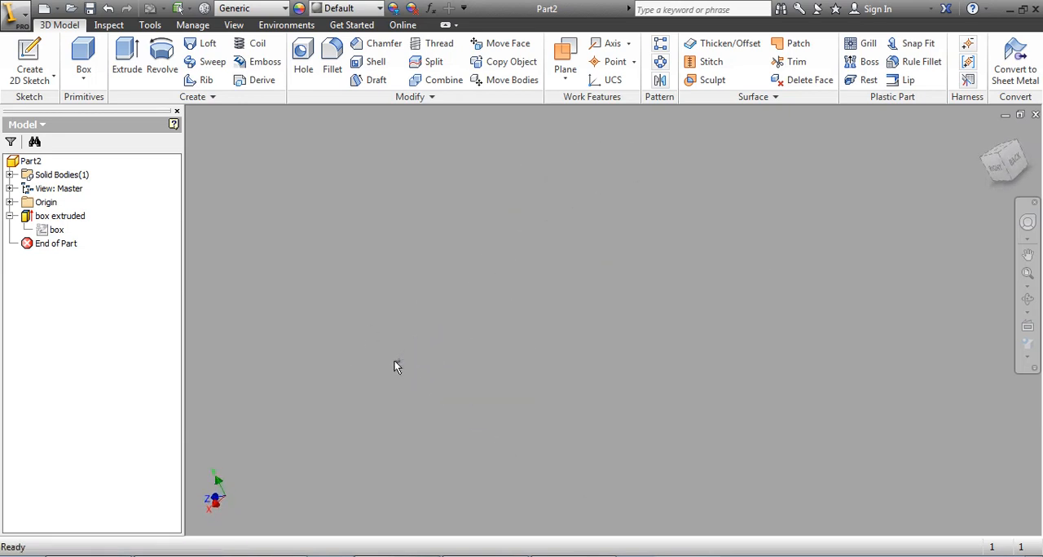
{"action": "scroll", "coordinate": [395, 362], "scroll_direction": "up", "scroll_amount": 15}
{"action": "left_click", "coordinate": [984, 134]}
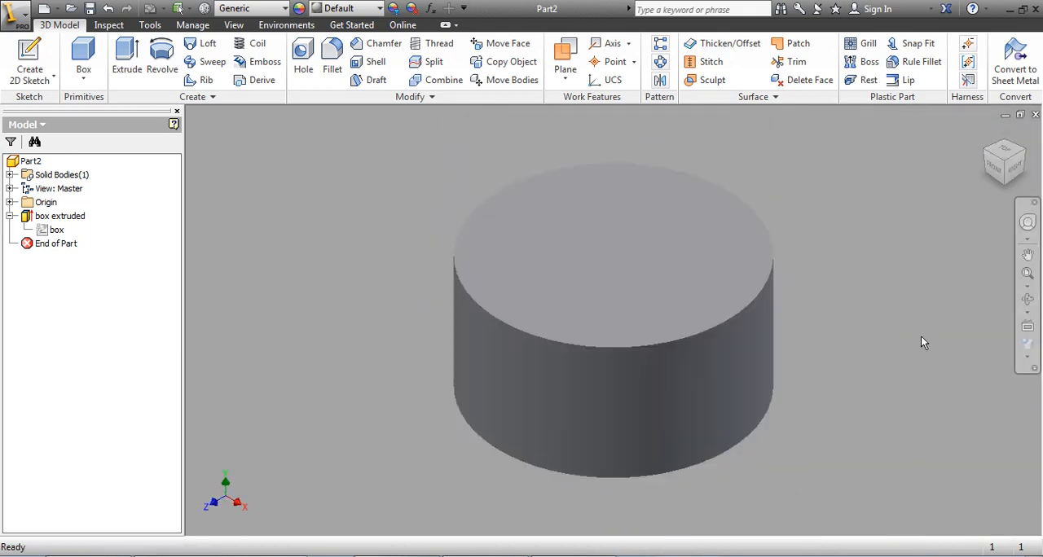
Step: Remove the Visual Styles tool from the navigation bar and add it back
{"action": "left_click", "coordinate": [1035, 368]}
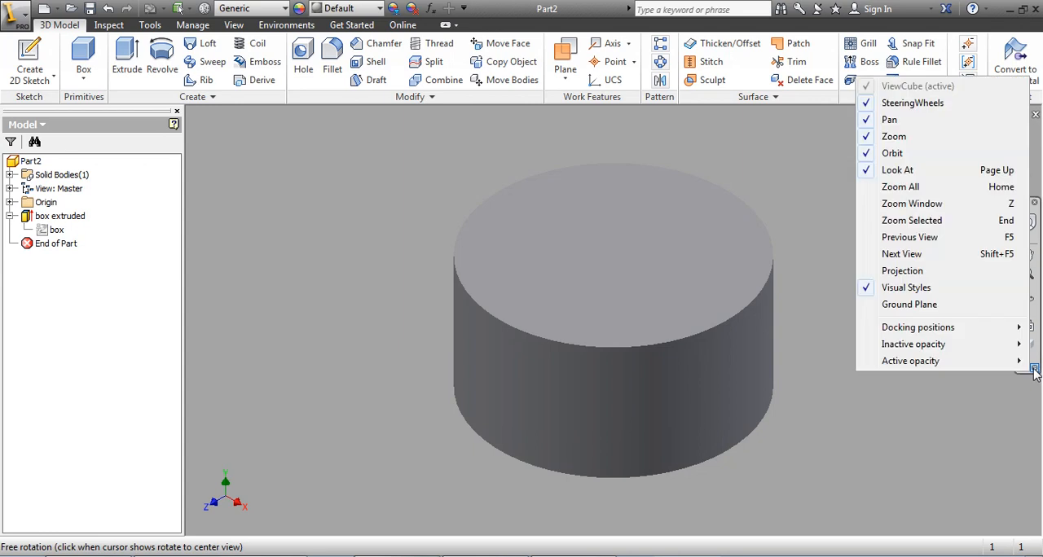
{"action": "left_click", "coordinate": [1035, 368]}
{"action": "left_click", "coordinate": [1035, 369]}
{"action": "left_click", "coordinate": [904, 287]}
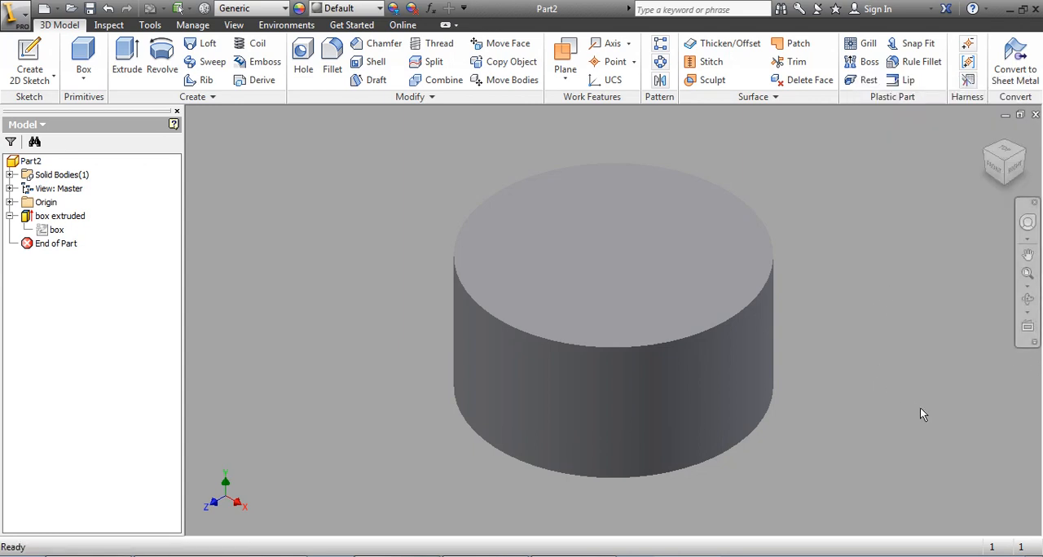
{"action": "left_click", "coordinate": [1034, 344]}
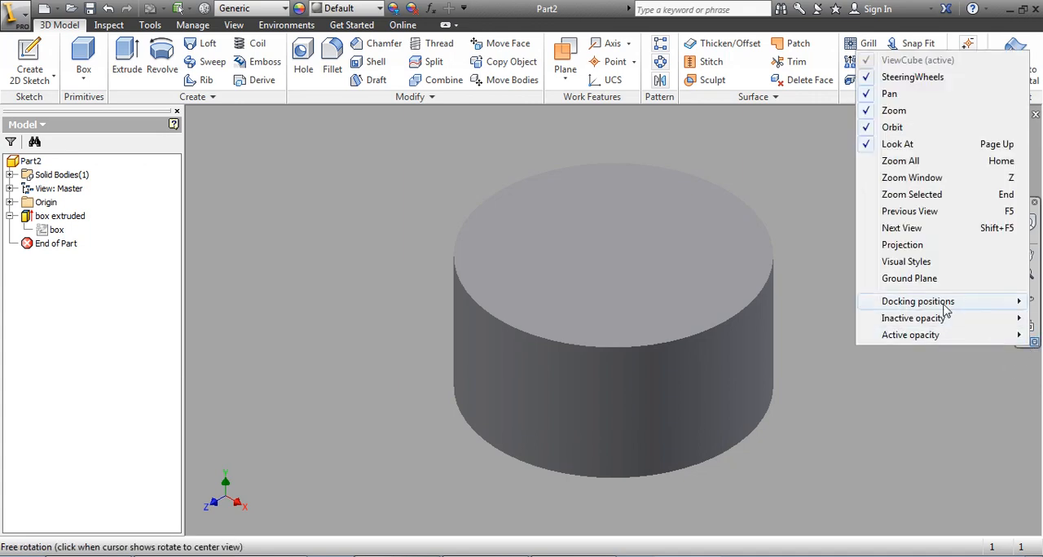
{"action": "left_click", "coordinate": [901, 262]}
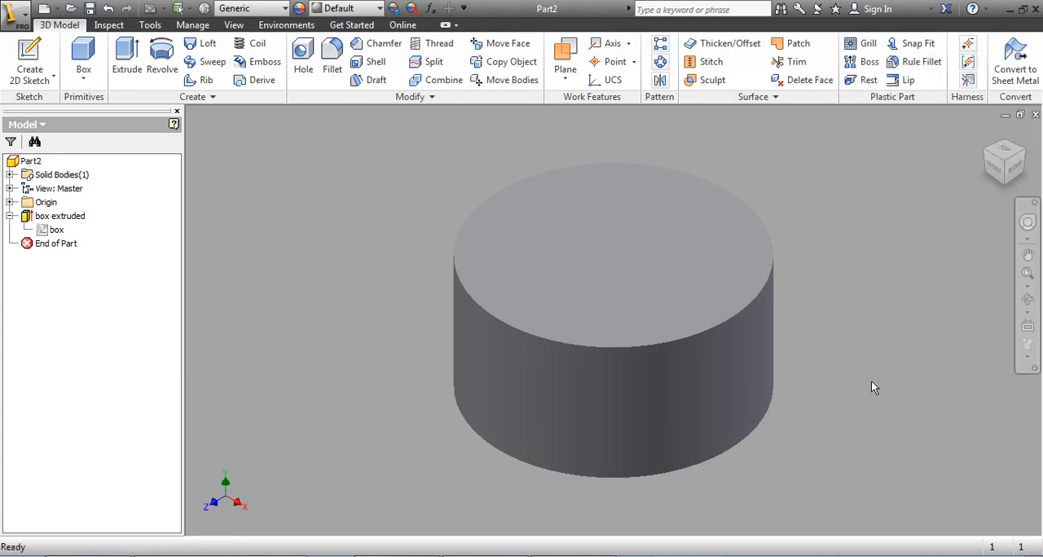
Step: Set the model's visual style to Shaded with edges
{"action": "left_click", "coordinate": [1030, 349]}
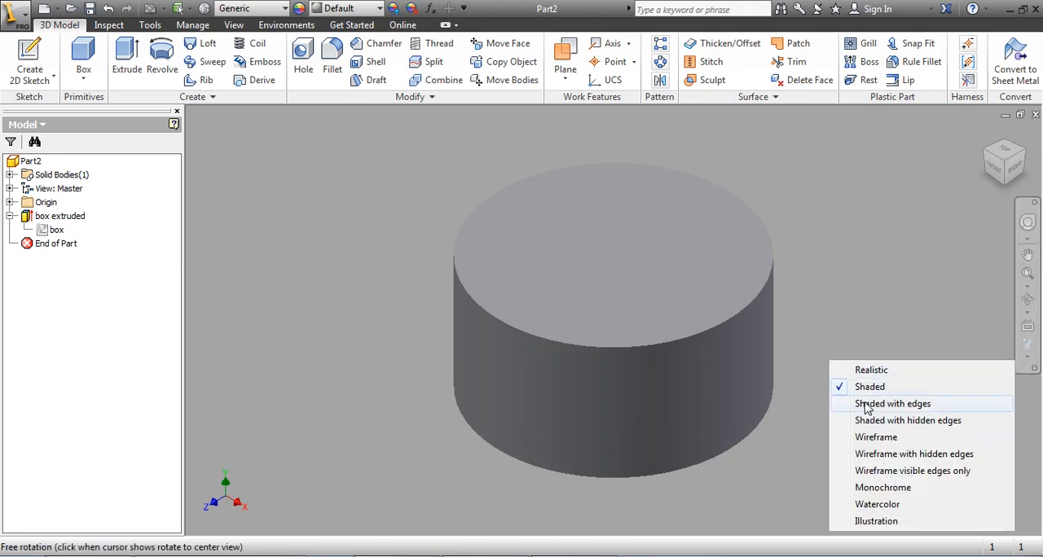
{"action": "left_click", "coordinate": [867, 405]}
{"action": "middle_click_drag", "start_coordinate": [868, 361], "coordinate": [906, 329], "text": "shift"}
Step: Try the Wireframe visual style on the cylinder and switch back to Shaded with edges
{"action": "left_click", "coordinate": [1030, 361]}
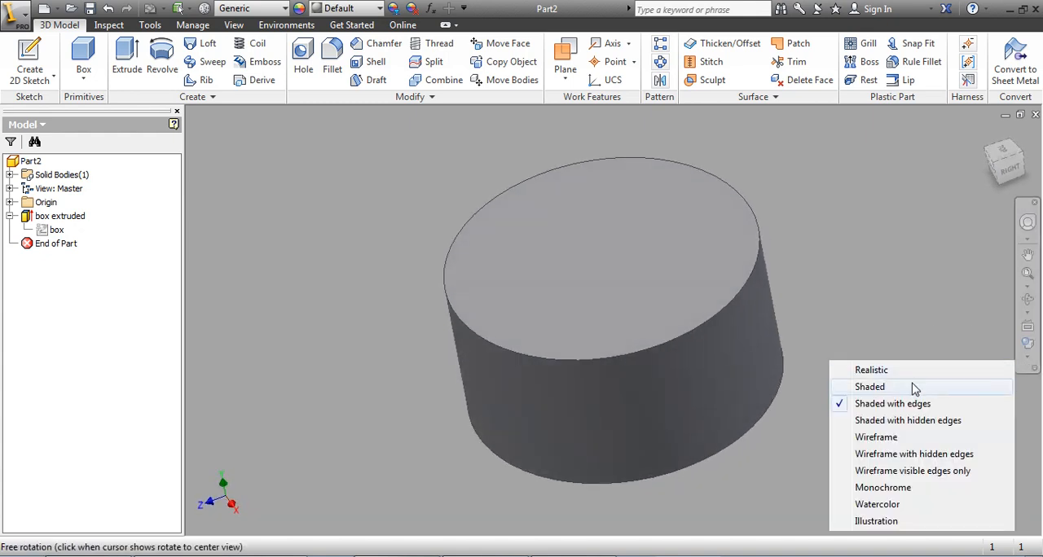
{"action": "left_click", "coordinate": [867, 436]}
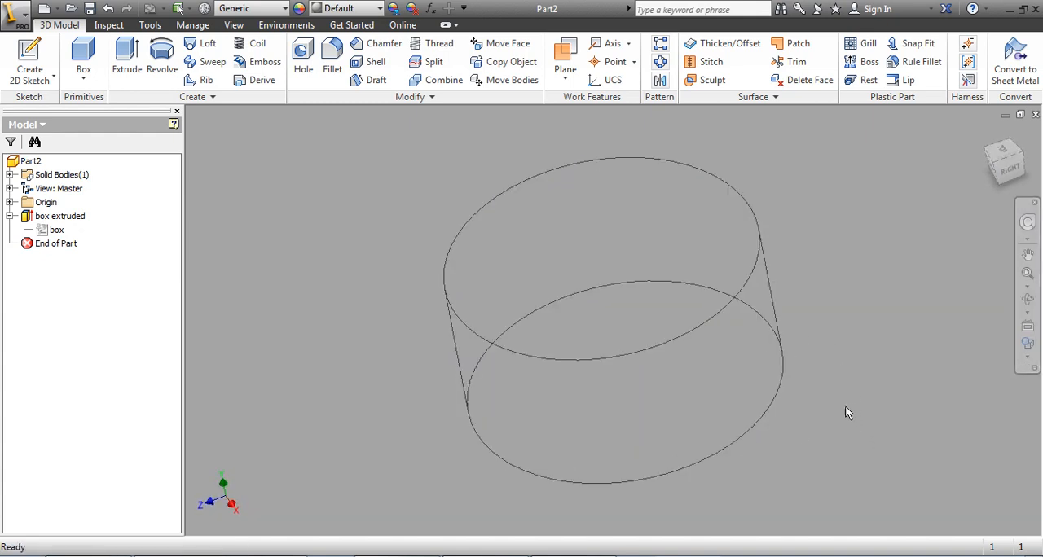
{"action": "left_click", "coordinate": [1030, 362]}
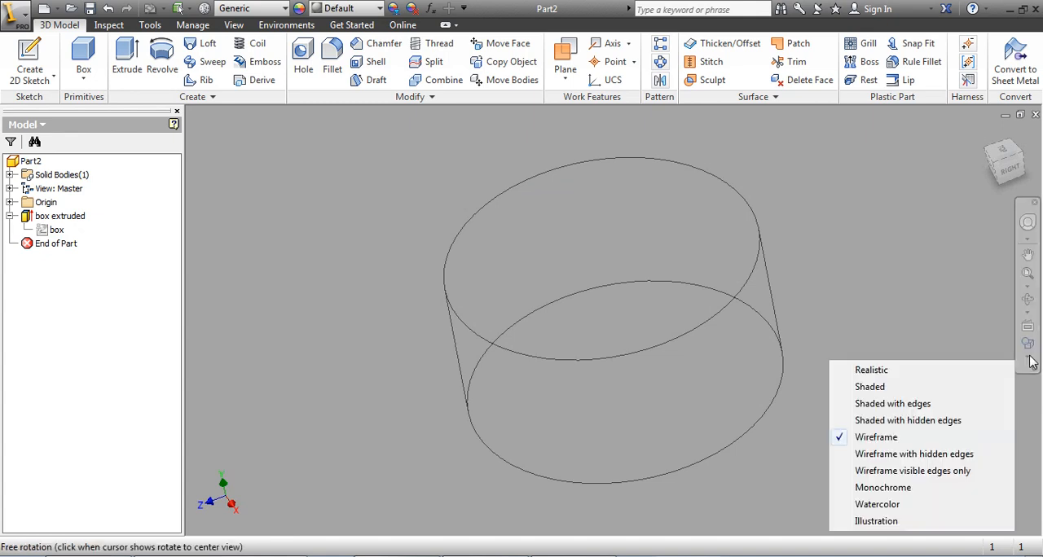
{"action": "left_click", "coordinate": [872, 404]}
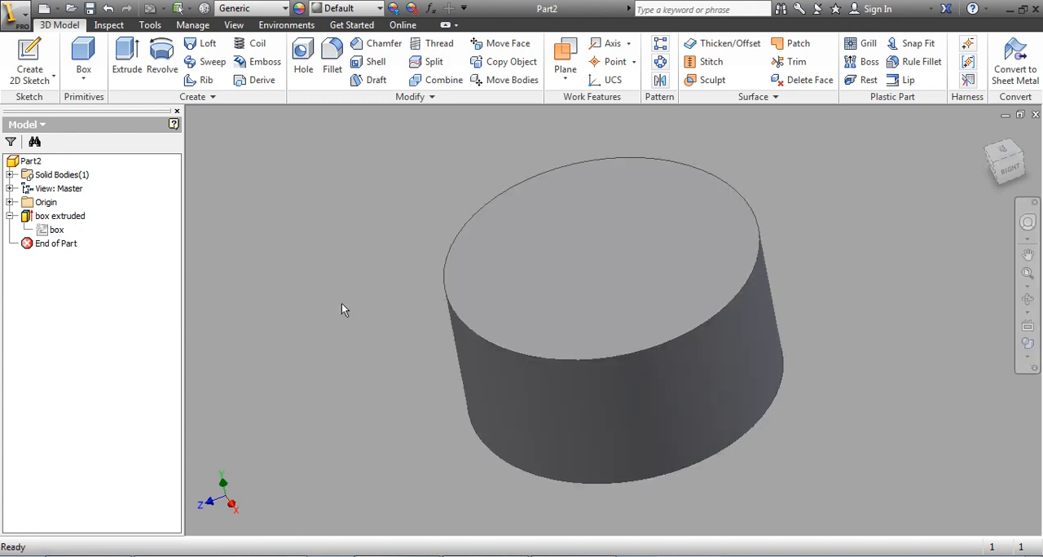
Step: Reopen the box sketch for editing, set the circle's diameter to 0.1 in and finish the sketch
{"action": "middle_click_drag", "start_coordinate": [364, 300], "coordinate": [359, 416], "text": "shift"}
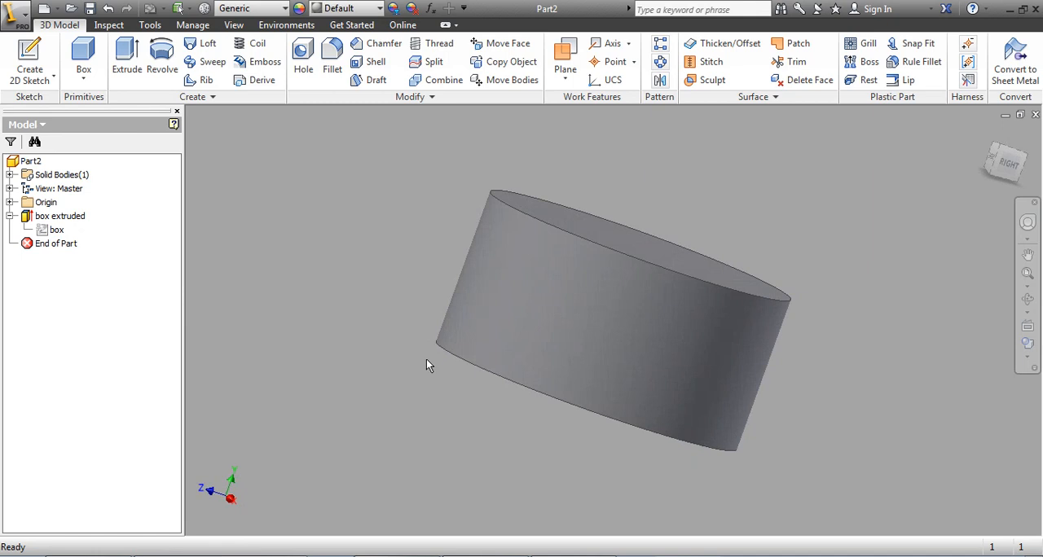
{"action": "scroll", "coordinate": [351, 555], "scroll_direction": "up", "scroll_amount": 7}
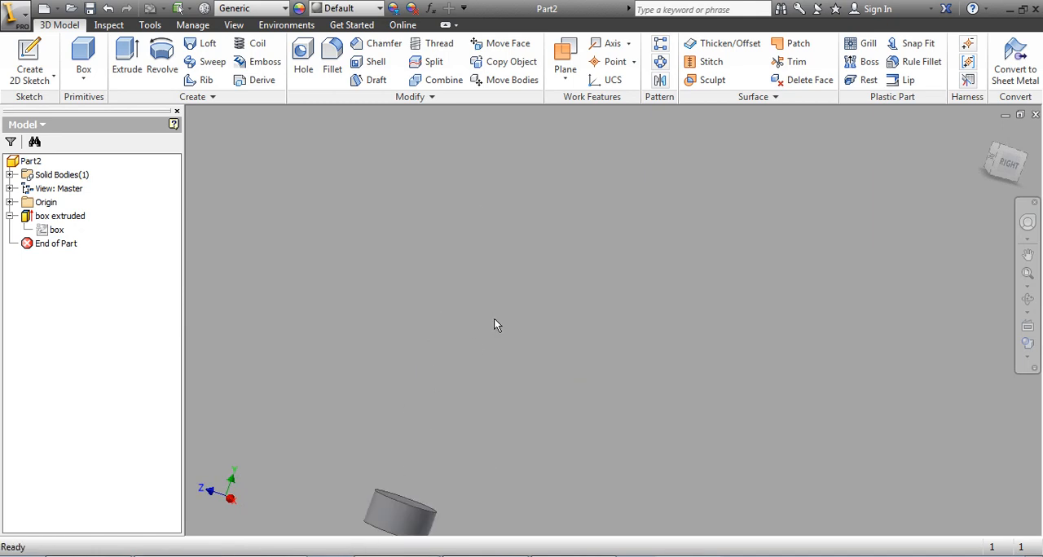
{"action": "scroll", "coordinate": [494, 318], "scroll_direction": "down", "scroll_amount": 3}
{"action": "left_click", "coordinate": [984, 135]}
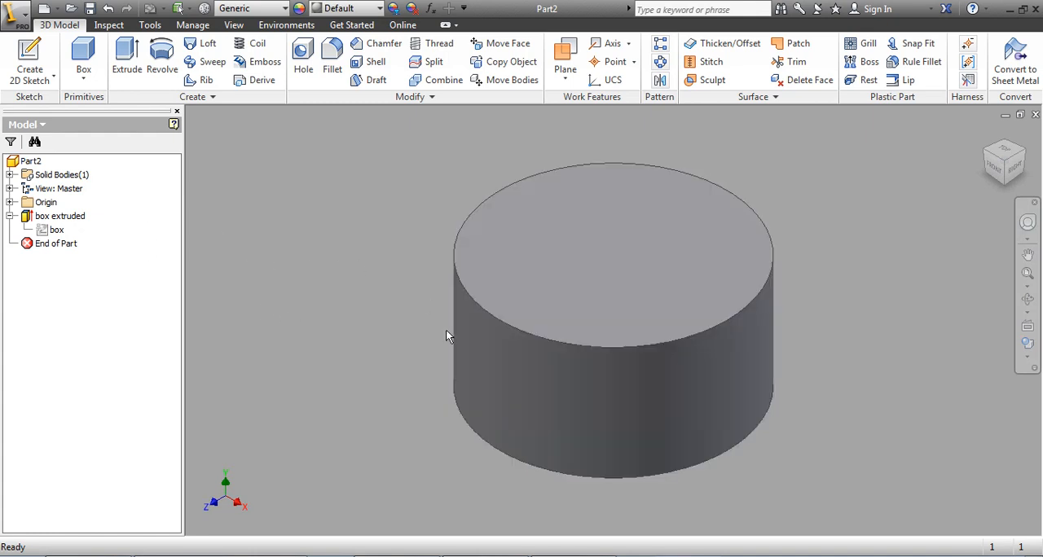
{"action": "double_click", "coordinate": [42, 233]}
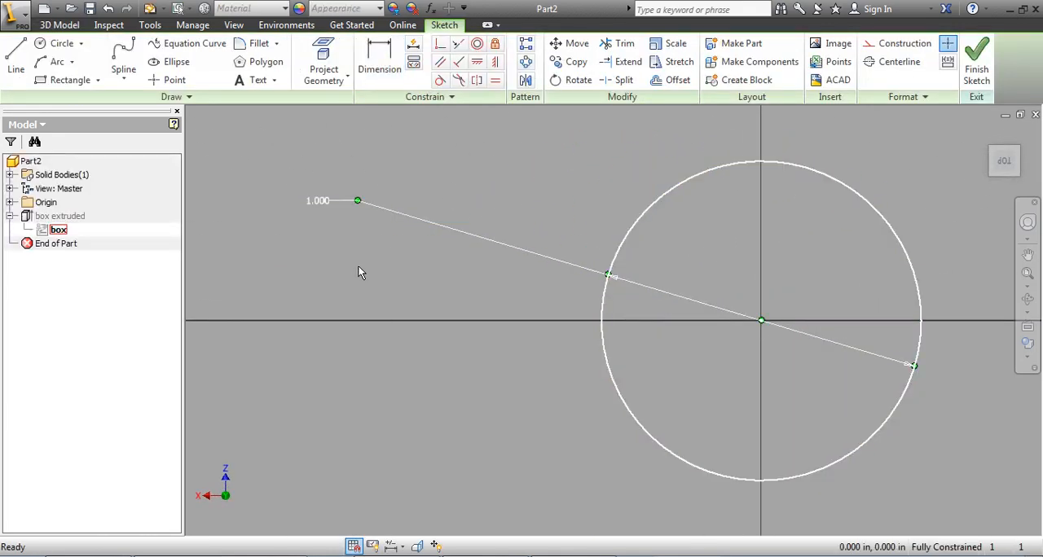
{"action": "double_click", "coordinate": [318, 201]}
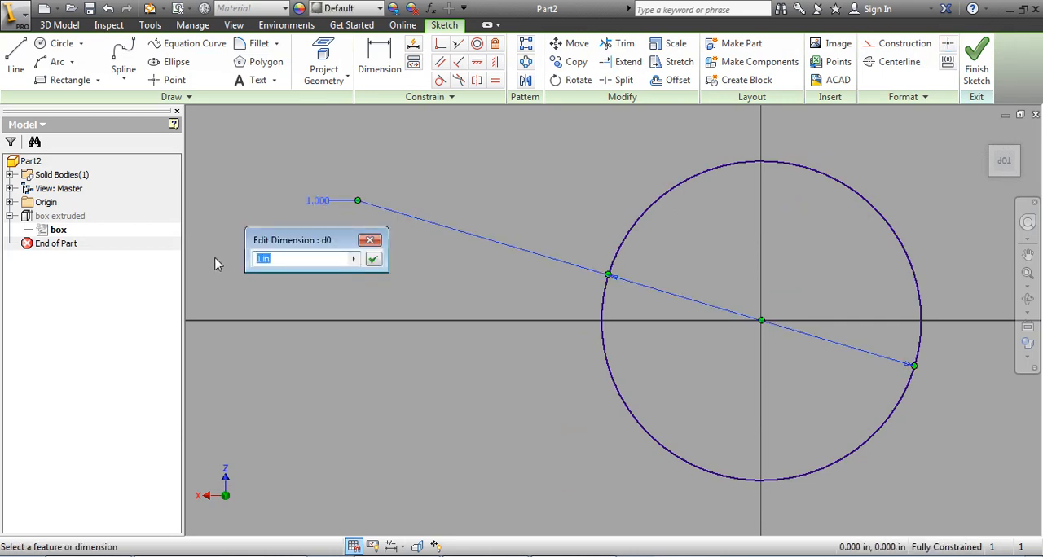
{"action": "type", "text": ".1"}
{"action": "left_click", "coordinate": [374, 261]}
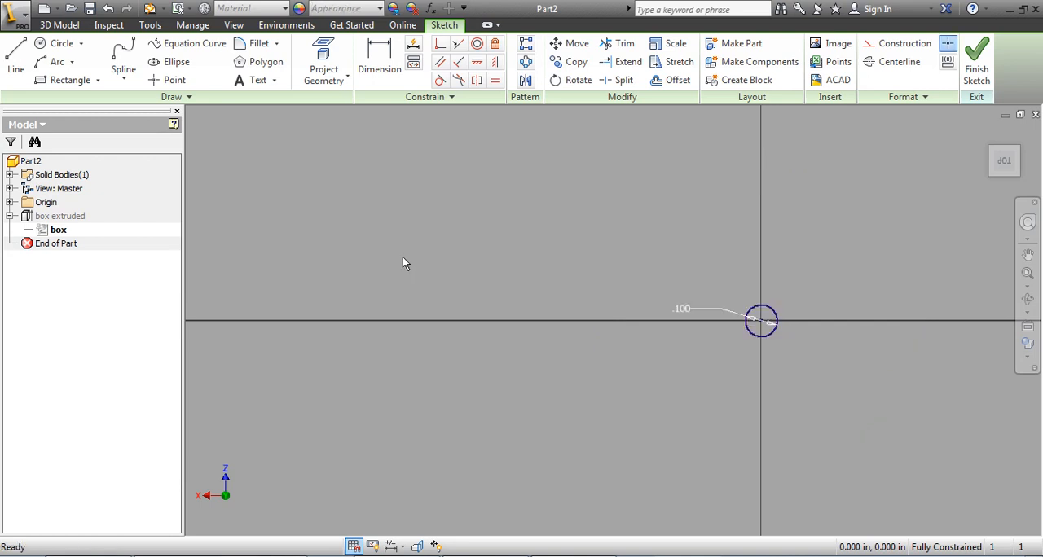
{"action": "middle_click_drag", "start_coordinate": [738, 350], "coordinate": [555, 355]}
{"action": "left_click", "coordinate": [976, 67]}
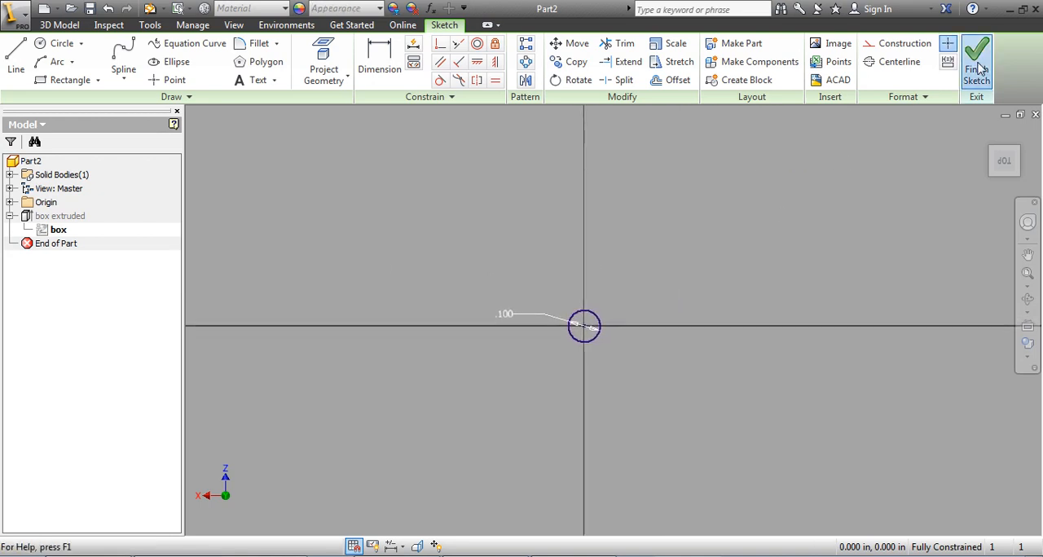